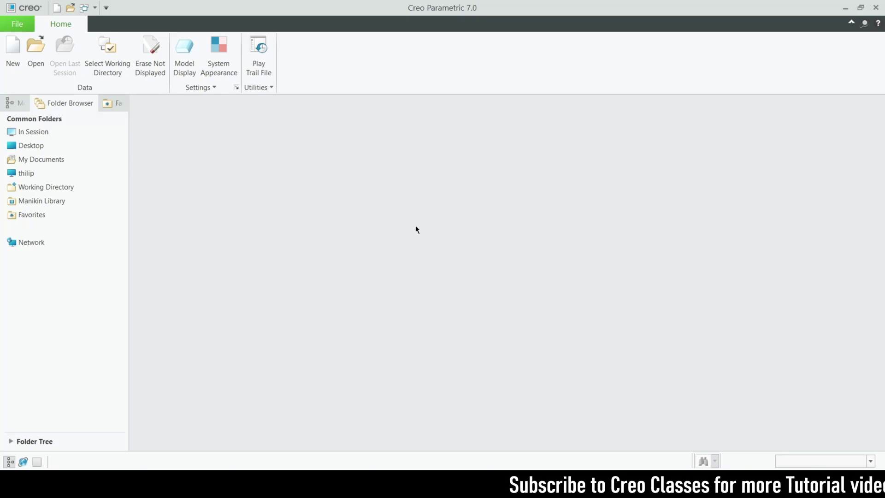
Open prt0001.prt, display it Shaded With Edges, and return to the standard orientation.
{"action": "left_click", "coordinate": [36, 61]}
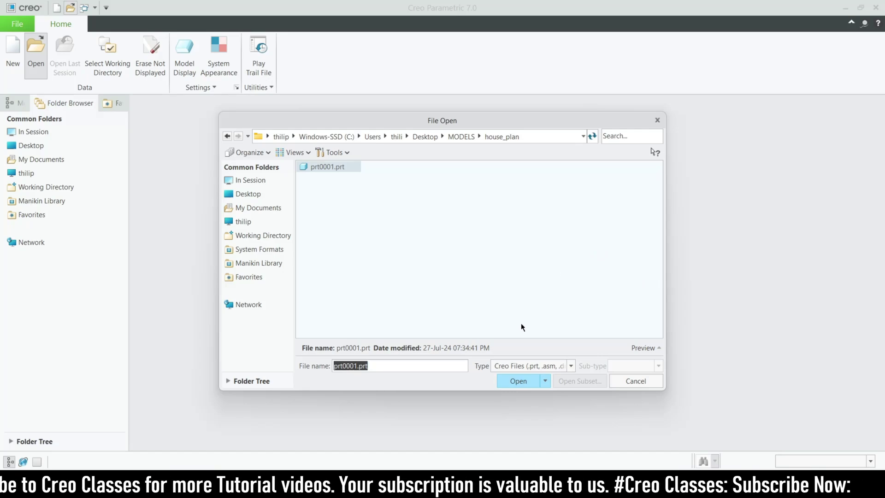
{"action": "left_click", "coordinate": [512, 385]}
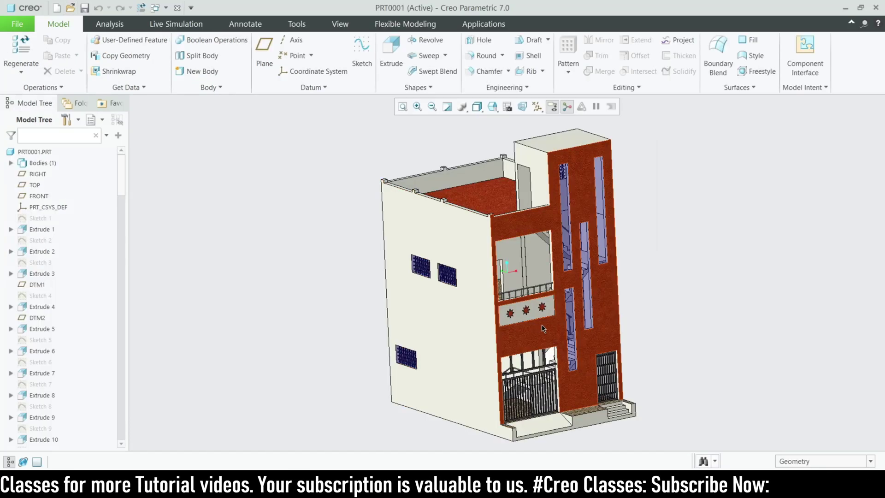
{"action": "left_click", "coordinate": [493, 107]}
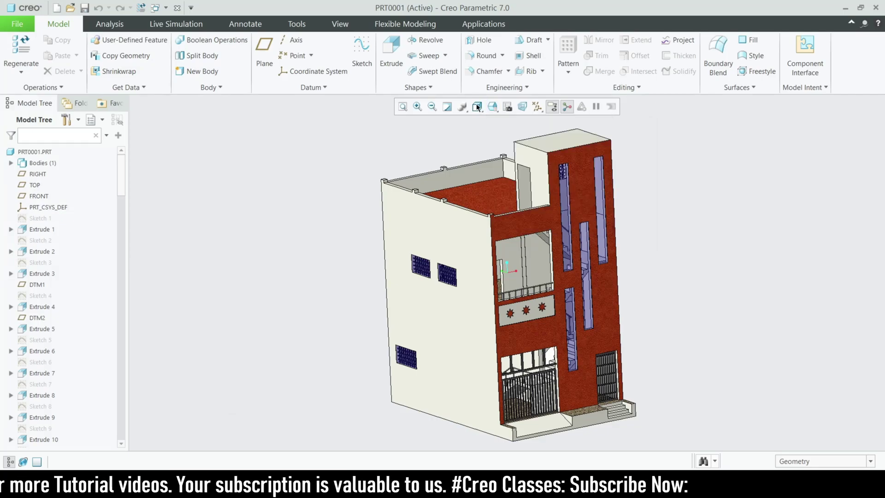
{"action": "left_click", "coordinate": [477, 107]}
{"action": "left_click", "coordinate": [490, 135]}
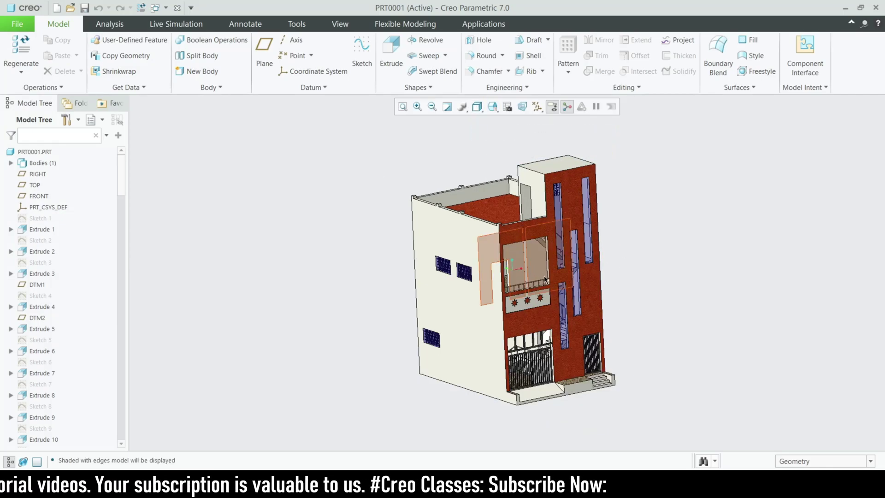
{"action": "middle_click_drag", "start_coordinate": [659, 306], "coordinate": [674, 301]}
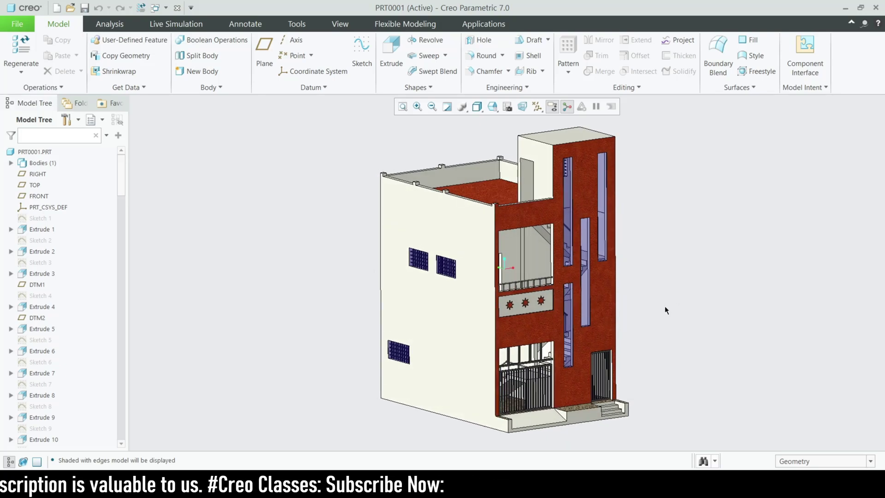
{"action": "mouse_move", "coordinate": [692, 356]}
{"action": "middle_mouse_down"}
{"action": "mouse_move", "coordinate": [636, 322]}
{"action": "mouse_move", "coordinate": [598, 333]}
{"action": "mouse_move", "coordinate": [615, 358]}
{"action": "mouse_move", "coordinate": [693, 341]}
{"action": "mouse_move", "coordinate": [668, 332]}
{"action": "middle_mouse_up"}
{"action": "key", "text": "ctrl+d"}
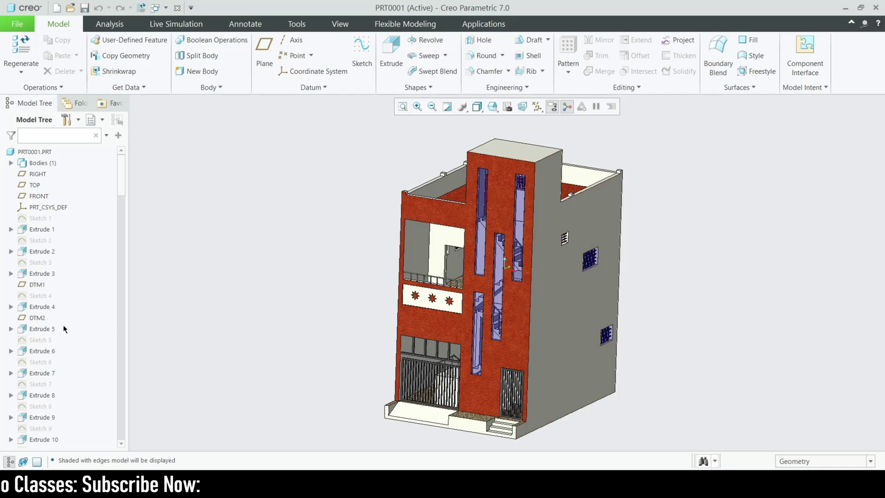
{"action": "left_click", "coordinate": [35, 222]}
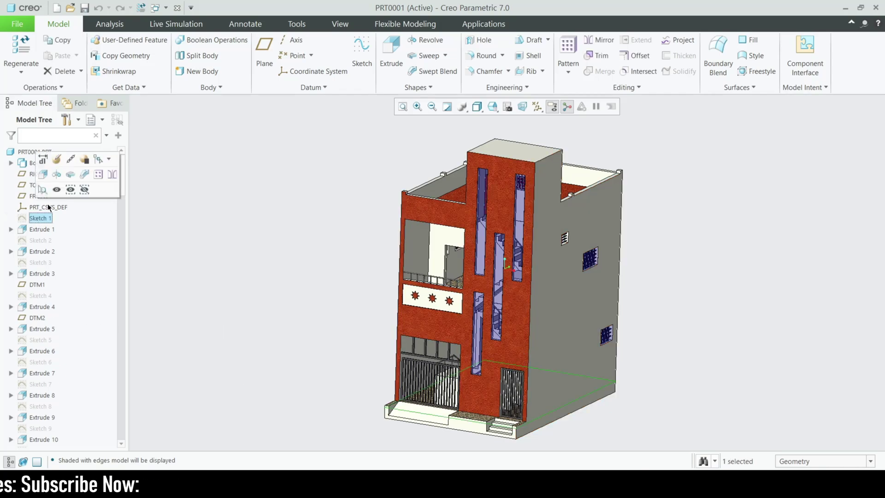
{"action": "left_click", "coordinate": [58, 163]}
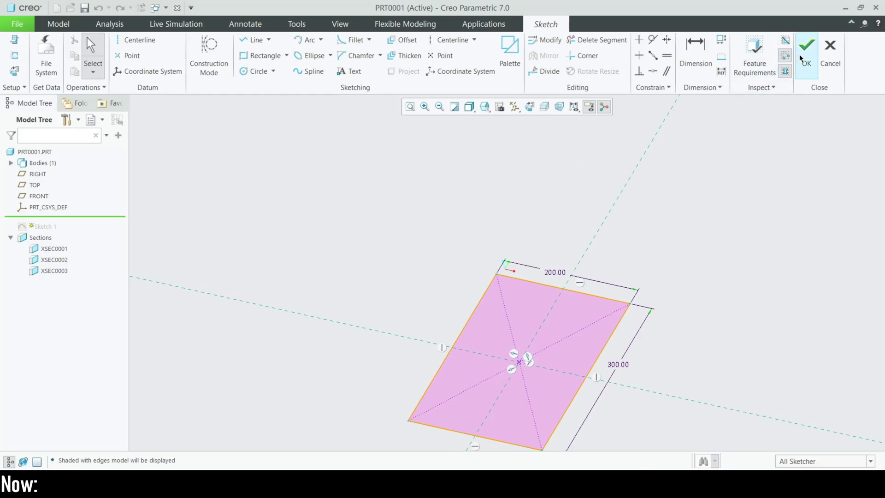
{"action": "left_click", "coordinate": [830, 64]}
{"action": "left_click", "coordinate": [482, 261]}
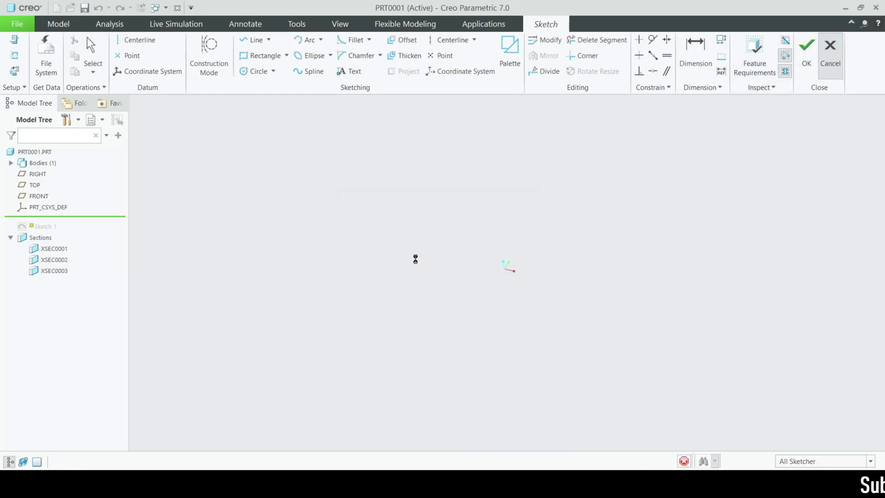
{"action": "mouse_move", "coordinate": [325, 250]}
{"action": "middle_mouse_down"}
{"action": "mouse_move", "coordinate": [490, 260]}
{"action": "mouse_move", "coordinate": [518, 374]}
{"action": "middle_mouse_up"}
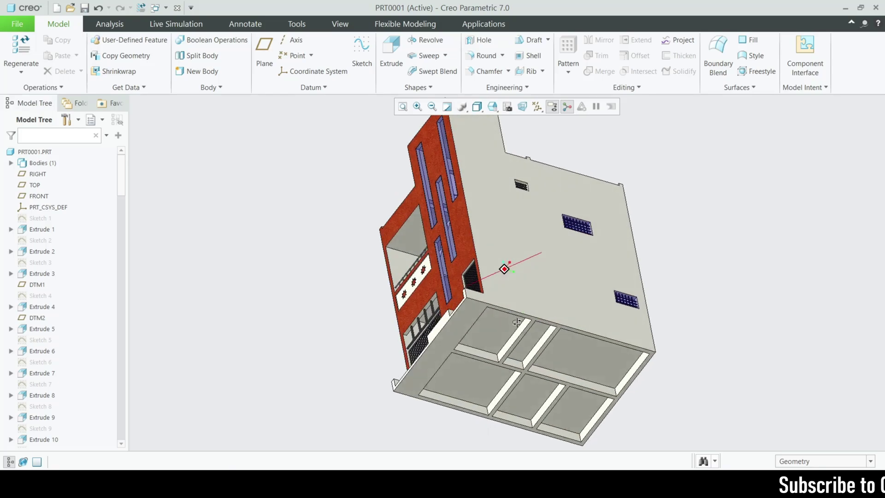
{"action": "scroll", "coordinate": [475, 357], "scroll_direction": "up", "scroll_amount": 3}
{"action": "scroll", "coordinate": [475, 353], "scroll_direction": "up", "scroll_amount": 2}
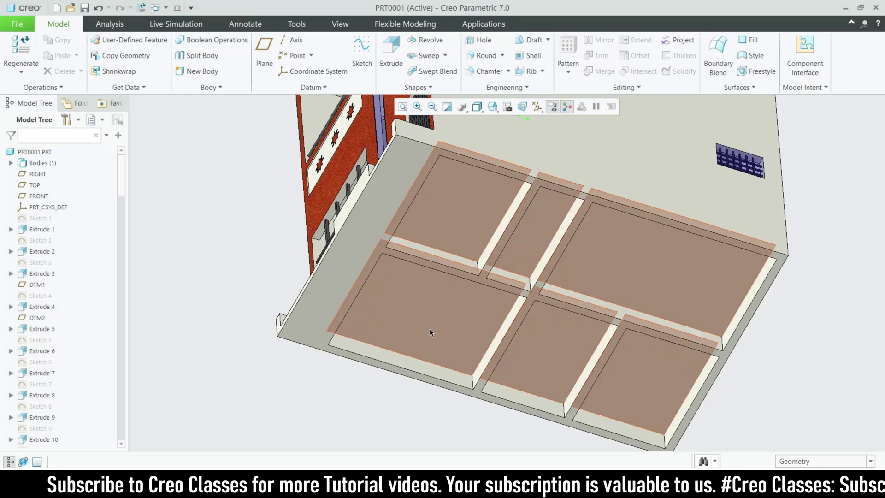
{"action": "scroll", "coordinate": [430, 328], "scroll_direction": "down", "scroll_amount": 5}
{"action": "mouse_move", "coordinate": [433, 293]}
{"action": "middle_mouse_down"}
{"action": "mouse_move", "coordinate": [453, 328]}
{"action": "mouse_move", "coordinate": [520, 343]}
{"action": "middle_mouse_up"}
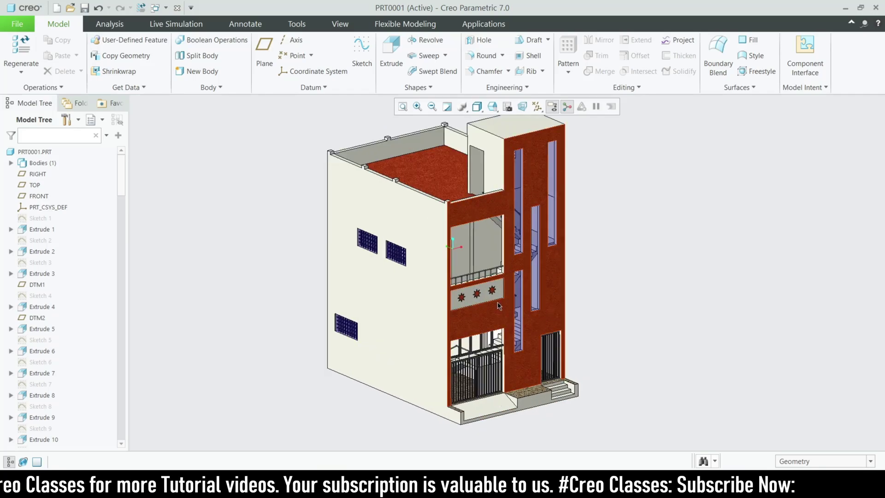
{"action": "mouse_move", "coordinate": [519, 343]}
{"action": "middle_mouse_down"}
{"action": "mouse_move", "coordinate": [562, 341]}
{"action": "mouse_move", "coordinate": [530, 395]}
{"action": "mouse_move", "coordinate": [487, 389]}
{"action": "middle_mouse_up"}
{"action": "scroll", "coordinate": [488, 396], "scroll_direction": "up", "scroll_amount": 5}
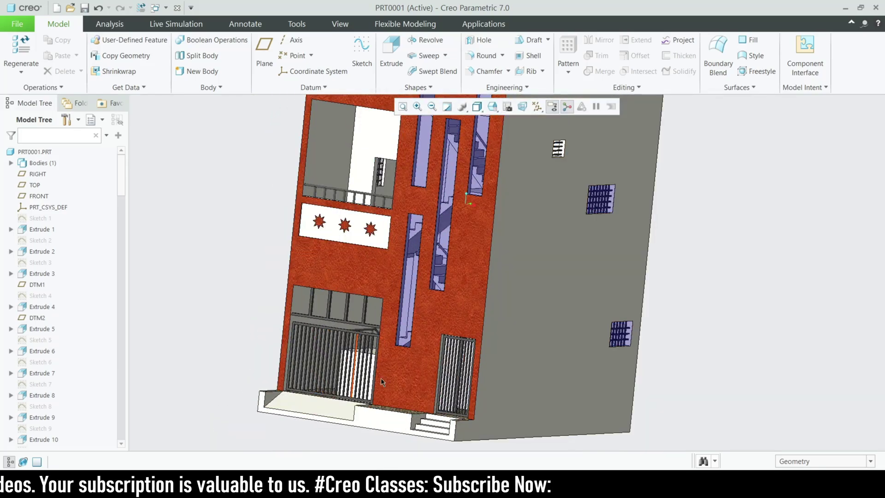
{"action": "scroll", "coordinate": [434, 380], "scroll_direction": "down", "scroll_amount": 2}
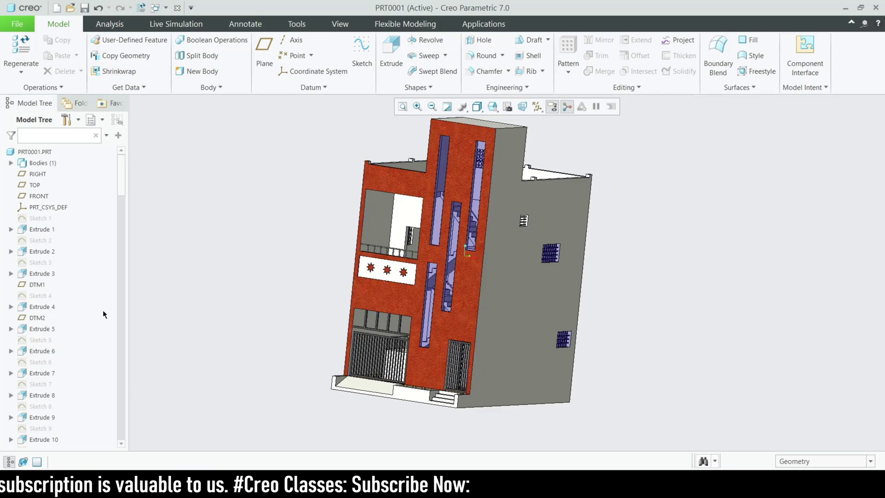
{"action": "scroll", "coordinate": [69, 276], "scroll_direction": "down", "scroll_amount": 2}
{"action": "scroll", "coordinate": [59, 261], "scroll_direction": "down", "scroll_amount": 3}
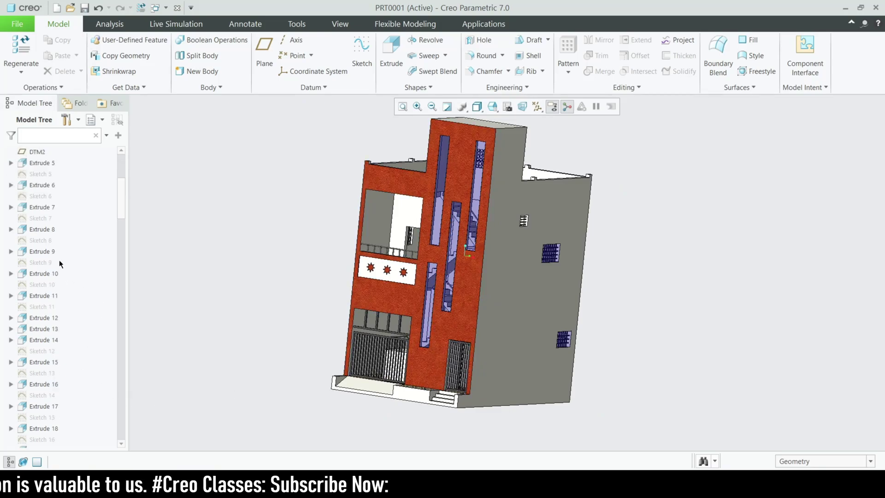
{"action": "scroll", "coordinate": [61, 270], "scroll_direction": "down", "scroll_amount": 3}
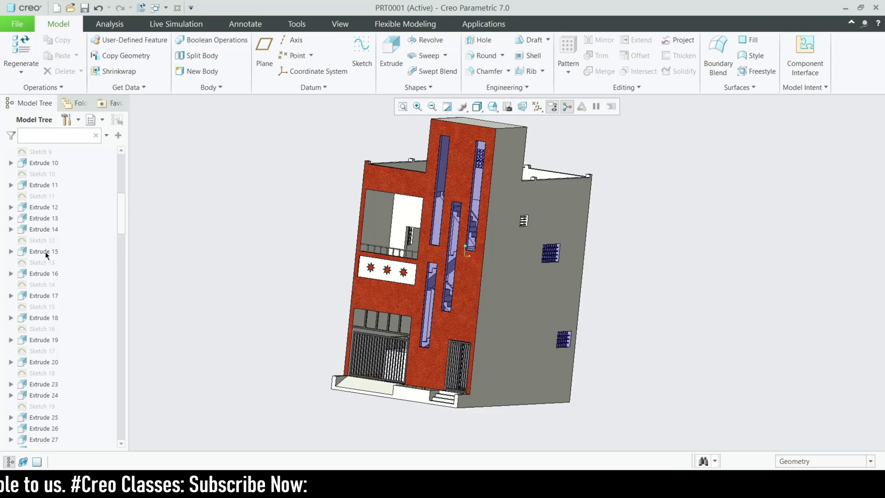
{"action": "scroll", "coordinate": [43, 244], "scroll_direction": "down", "scroll_amount": 3}
{"action": "scroll", "coordinate": [42, 243], "scroll_direction": "down", "scroll_amount": 3}
{"action": "scroll", "coordinate": [40, 249], "scroll_direction": "down", "scroll_amount": 2}
{"action": "scroll", "coordinate": [41, 262], "scroll_direction": "down", "scroll_amount": 3}
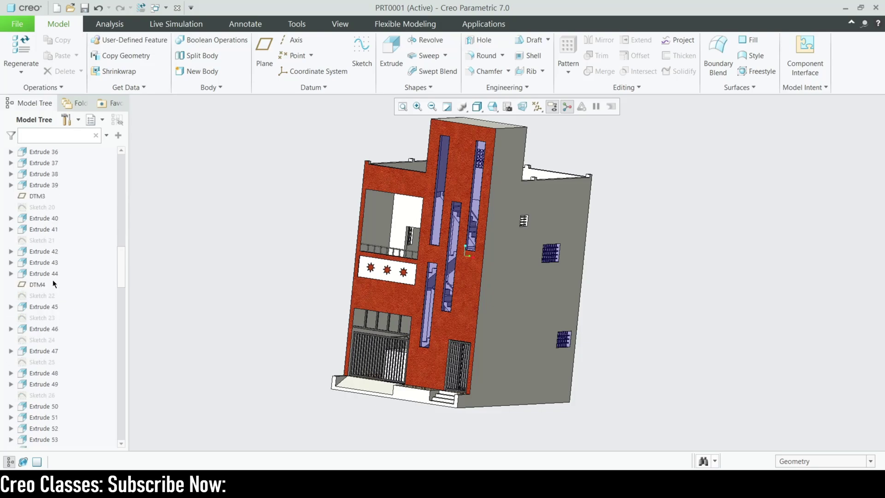
{"action": "scroll", "coordinate": [53, 279], "scroll_direction": "down", "scroll_amount": 3}
{"action": "scroll", "coordinate": [51, 281], "scroll_direction": "down", "scroll_amount": 3}
{"action": "scroll", "coordinate": [44, 296], "scroll_direction": "down", "scroll_amount": 3}
{"action": "scroll", "coordinate": [48, 315], "scroll_direction": "down", "scroll_amount": 3}
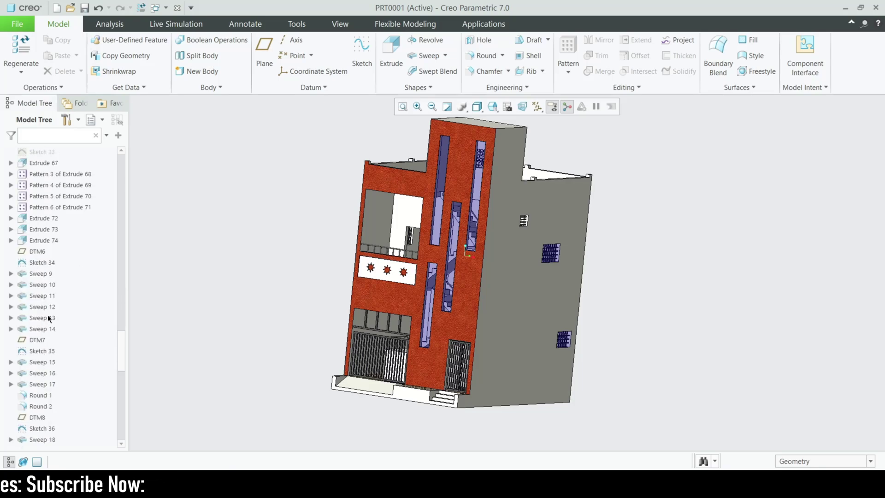
{"action": "scroll", "coordinate": [49, 324], "scroll_direction": "down", "scroll_amount": 3}
{"action": "scroll", "coordinate": [49, 325], "scroll_direction": "down", "scroll_amount": 3}
{"action": "scroll", "coordinate": [50, 331], "scroll_direction": "down", "scroll_amount": 3}
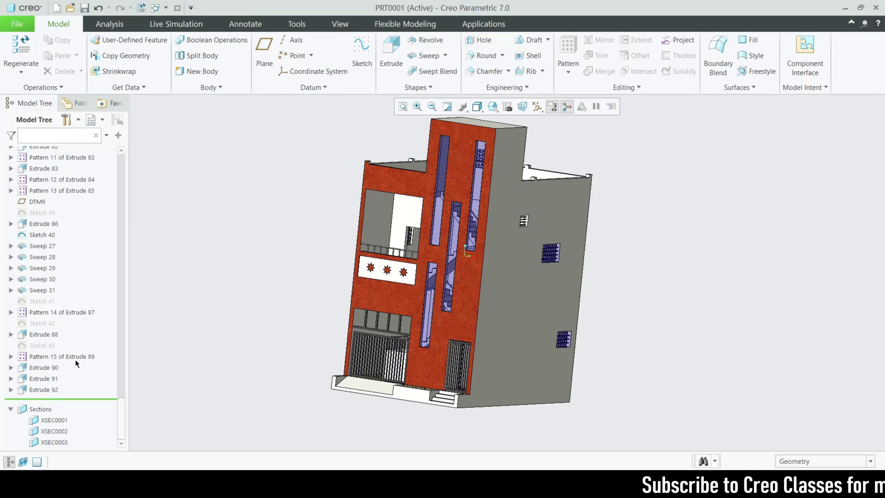
{"action": "scroll", "coordinate": [16, 288], "scroll_direction": "up", "scroll_amount": 3}
{"action": "scroll", "coordinate": [21, 277], "scroll_direction": "up", "scroll_amount": 4}
{"action": "scroll", "coordinate": [28, 262], "scroll_direction": "up", "scroll_amount": 4}
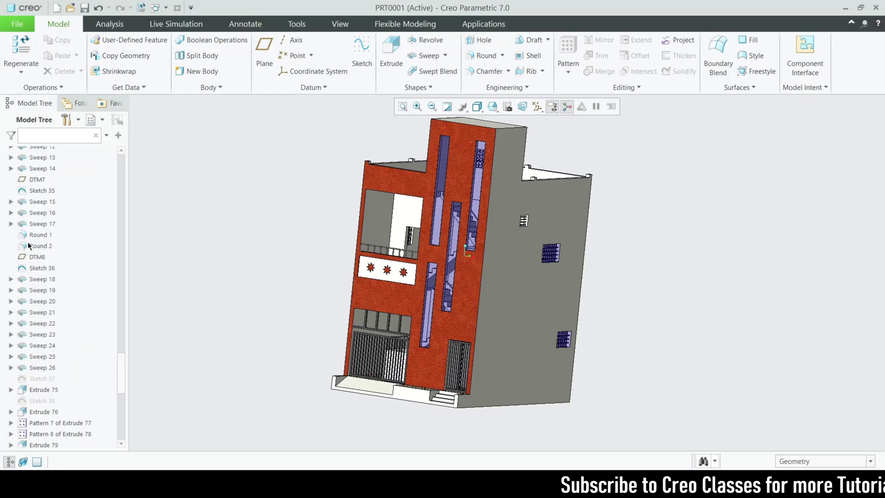
{"action": "scroll", "coordinate": [32, 228], "scroll_direction": "up", "scroll_amount": 3}
{"action": "scroll", "coordinate": [32, 232], "scroll_direction": "up", "scroll_amount": 4}
{"action": "scroll", "coordinate": [35, 236], "scroll_direction": "up", "scroll_amount": 4}
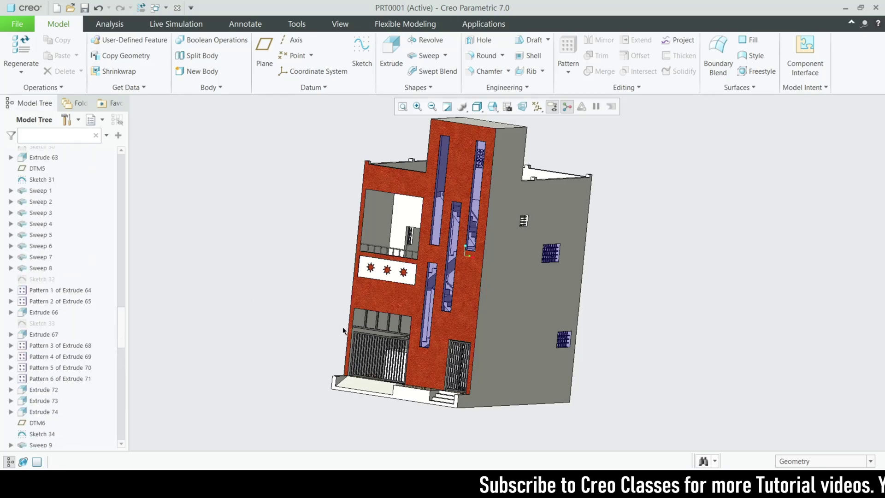
{"action": "middle_click_drag", "start_coordinate": [343, 327], "coordinate": [361, 383]}
{"action": "scroll", "coordinate": [464, 366], "scroll_direction": "down", "scroll_amount": 2}
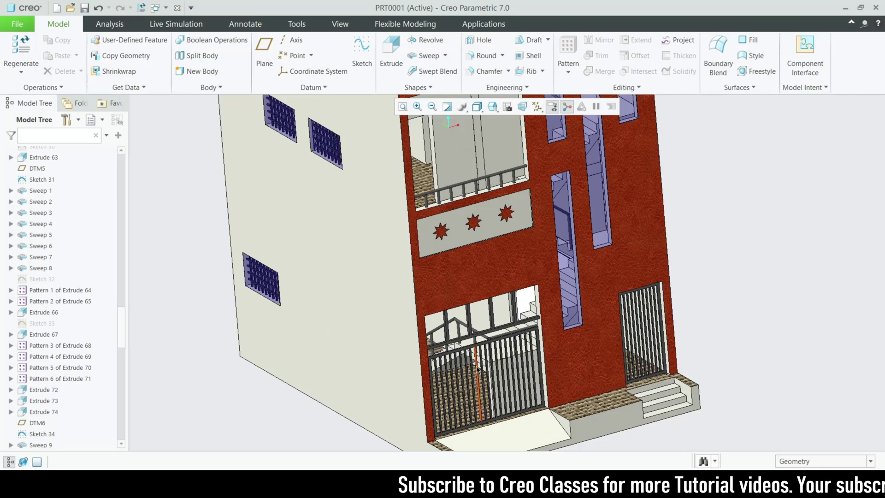
{"action": "scroll", "coordinate": [465, 363], "scroll_direction": "down", "scroll_amount": 2}
{"action": "scroll", "coordinate": [464, 359], "scroll_direction": "down", "scroll_amount": 3}
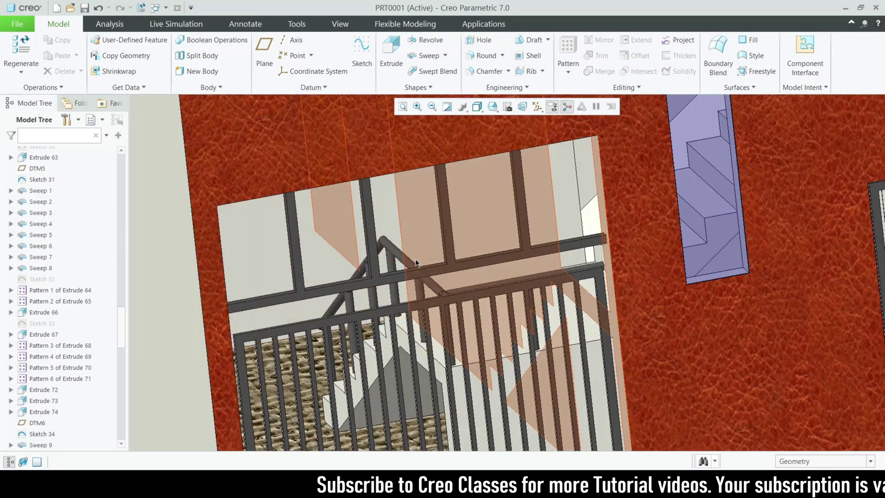
{"action": "scroll", "coordinate": [419, 270], "scroll_direction": "up", "scroll_amount": 2}
{"action": "scroll", "coordinate": [424, 288], "scroll_direction": "up", "scroll_amount": 3}
Orbit the uncut house to inspect its right side and near-front views.
{"action": "middle_click_drag", "start_coordinate": [519, 272], "coordinate": [462, 166]}
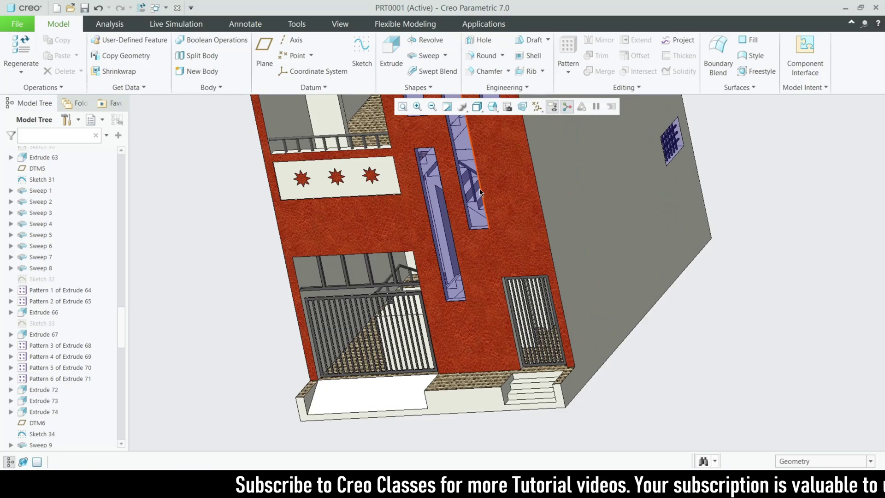
{"action": "scroll", "coordinate": [462, 166], "scroll_direction": "down", "scroll_amount": 5}
{"action": "scroll", "coordinate": [466, 192], "scroll_direction": "up", "scroll_amount": 2}
{"action": "scroll", "coordinate": [461, 226], "scroll_direction": "up", "scroll_amount": 2}
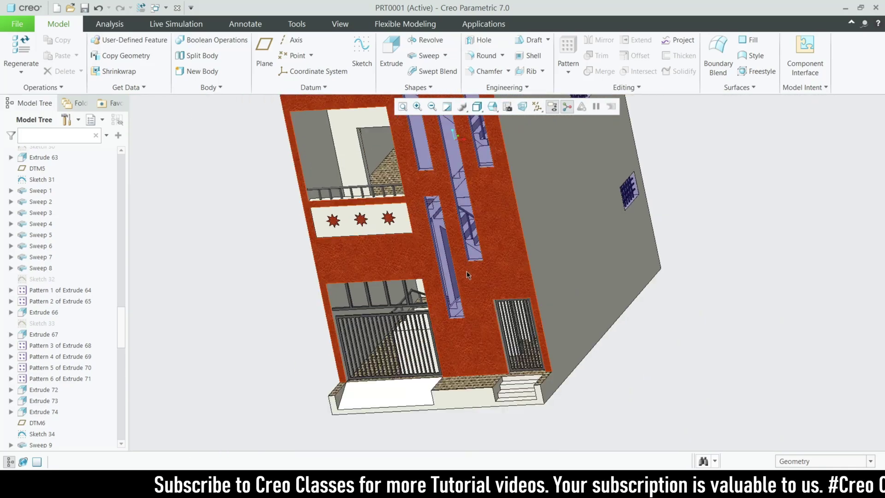
{"action": "scroll", "coordinate": [467, 271], "scroll_direction": "up", "scroll_amount": 2}
{"action": "scroll", "coordinate": [469, 196], "scroll_direction": "down", "scroll_amount": 2}
{"action": "scroll", "coordinate": [505, 267], "scroll_direction": "up", "scroll_amount": 2}
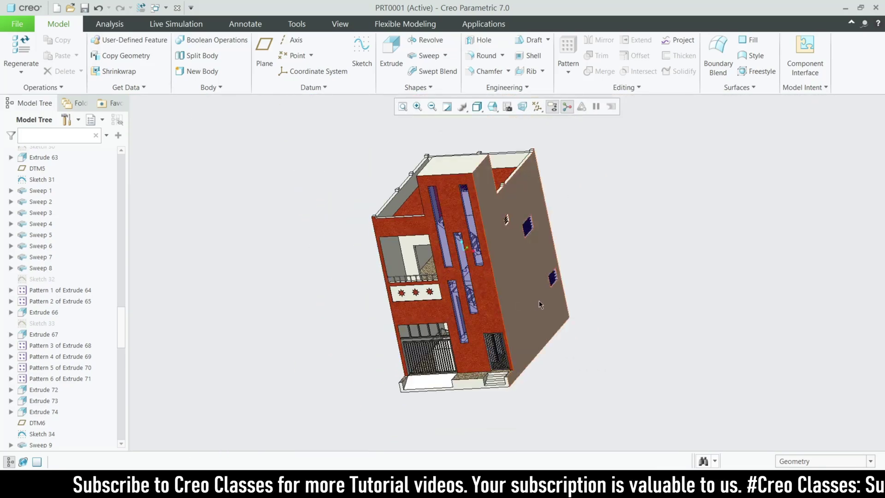
{"action": "middle_click_drag", "start_coordinate": [572, 387], "coordinate": [600, 388]}
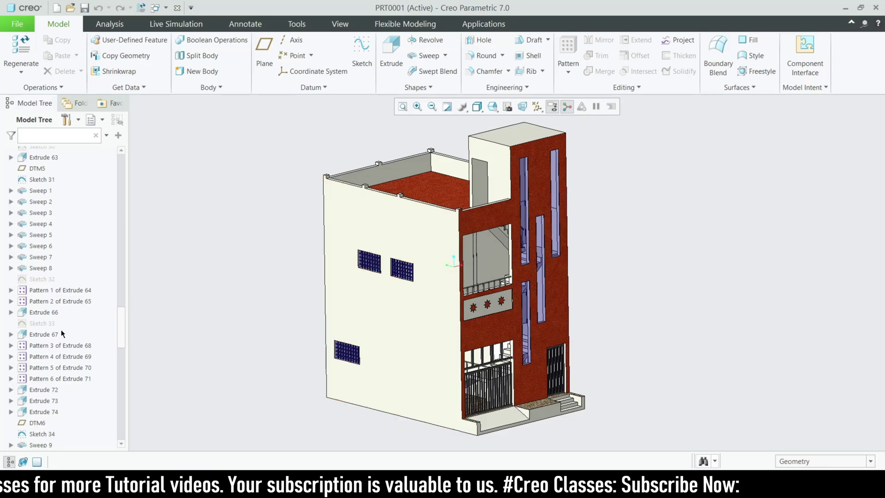
{"action": "scroll", "coordinate": [61, 330], "scroll_direction": "up", "scroll_amount": 5}
{"action": "left_click_drag", "start_coordinate": [123, 311], "coordinate": [106, 173]}
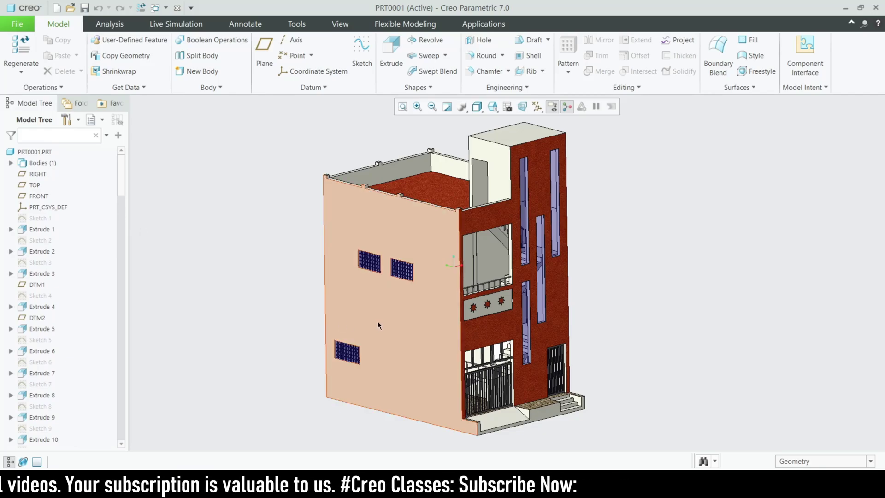
{"action": "middle_click_drag", "start_coordinate": [553, 308], "coordinate": [590, 317]}
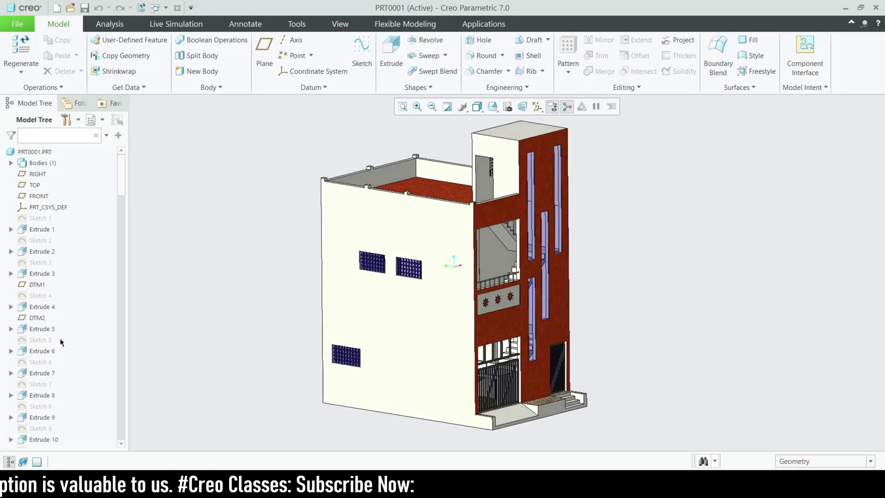
{"action": "scroll", "coordinate": [60, 348], "scroll_direction": "down", "scroll_amount": 10}
{"action": "left_click_drag", "start_coordinate": [120, 235], "coordinate": [118, 426]}
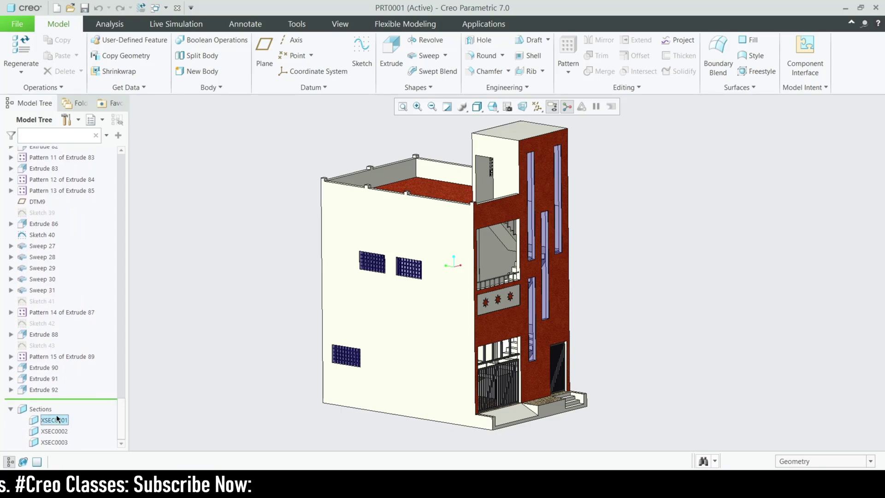
Edit section XSEC0001 and move its horizontal cut to about 130.00, exposing the interior walls.
{"action": "left_click", "coordinate": [55, 418]}
{"action": "left_click", "coordinate": [82, 318]}
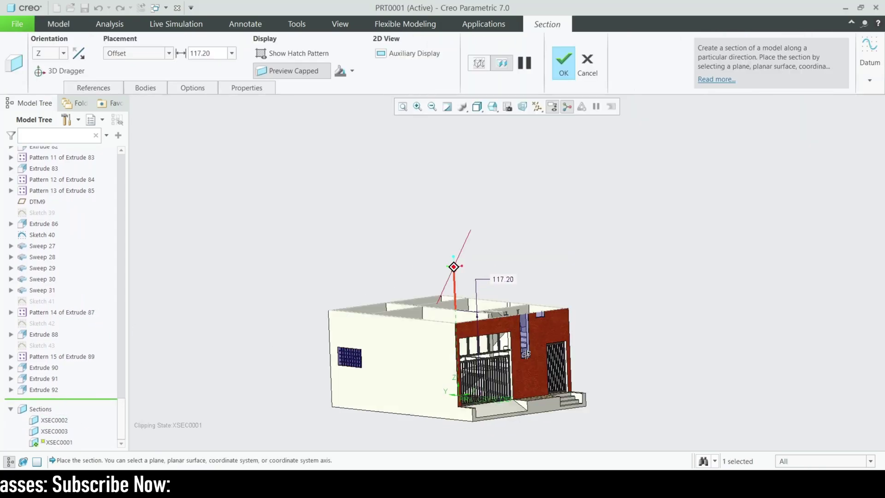
{"action": "mouse_move", "coordinate": [387, 360]}
{"action": "middle_mouse_down"}
{"action": "mouse_move", "coordinate": [467, 364]}
{"action": "mouse_move", "coordinate": [481, 388]}
{"action": "mouse_move", "coordinate": [476, 376]}
{"action": "middle_mouse_up"}
{"action": "scroll", "coordinate": [459, 391], "scroll_direction": "down", "scroll_amount": 3}
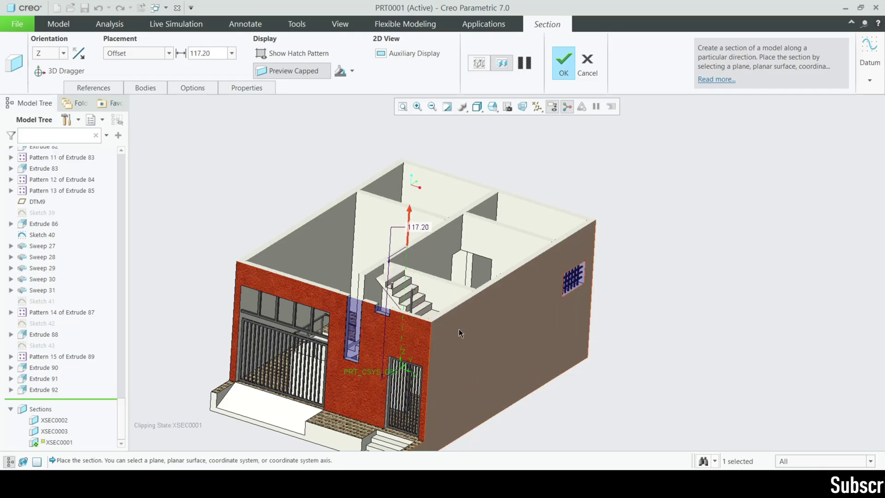
{"action": "mouse_move", "coordinate": [458, 329]}
{"action": "middle_mouse_down"}
{"action": "mouse_move", "coordinate": [372, 356]}
{"action": "mouse_move", "coordinate": [452, 346]}
{"action": "middle_mouse_up"}
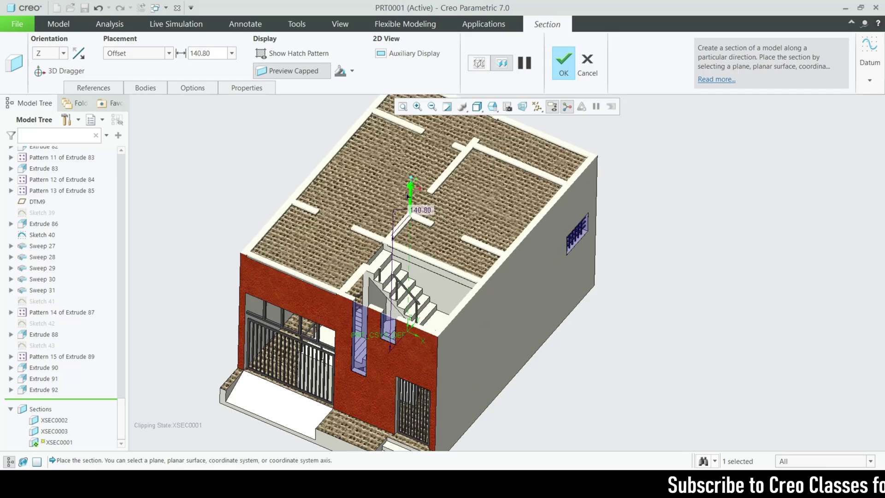
{"action": "mouse_move", "coordinate": [452, 345]}
{"action": "middle_mouse_down"}
{"action": "mouse_move", "coordinate": [476, 327]}
{"action": "mouse_move", "coordinate": [415, 208]}
{"action": "middle_mouse_up"}
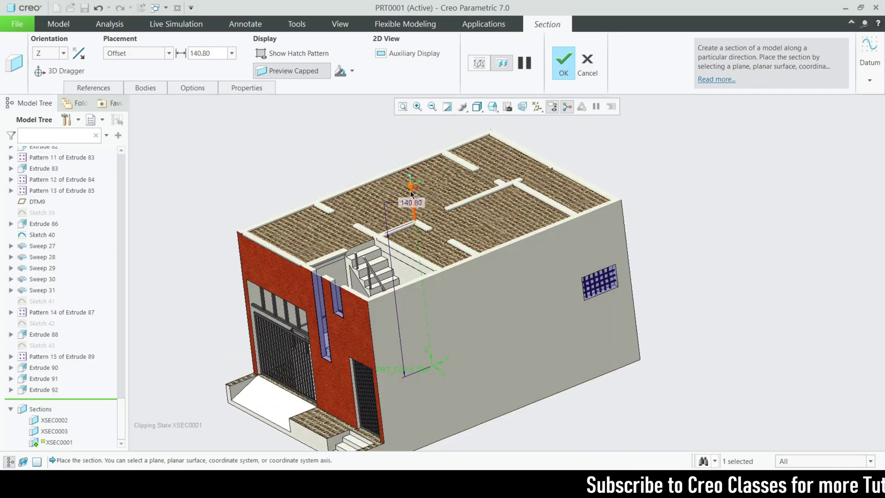
{"action": "left_click_drag", "start_coordinate": [411, 189], "coordinate": [416, 209]}
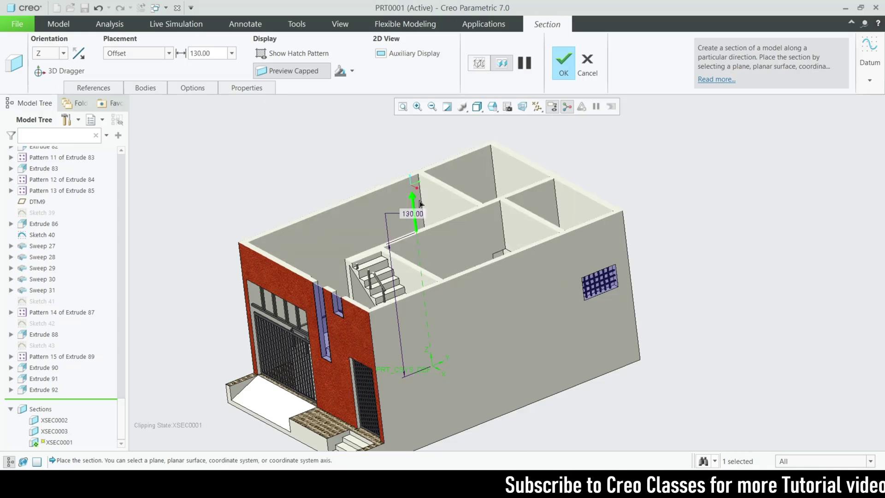
{"action": "mouse_move", "coordinate": [447, 294]}
{"action": "middle_mouse_down"}
{"action": "mouse_move", "coordinate": [486, 299]}
{"action": "mouse_move", "coordinate": [470, 415]}
{"action": "mouse_move", "coordinate": [470, 360]}
{"action": "mouse_move", "coordinate": [490, 379]}
{"action": "mouse_move", "coordinate": [424, 336]}
{"action": "mouse_move", "coordinate": [482, 297]}
{"action": "mouse_move", "coordinate": [455, 214]}
{"action": "mouse_move", "coordinate": [429, 306]}
{"action": "middle_mouse_up"}
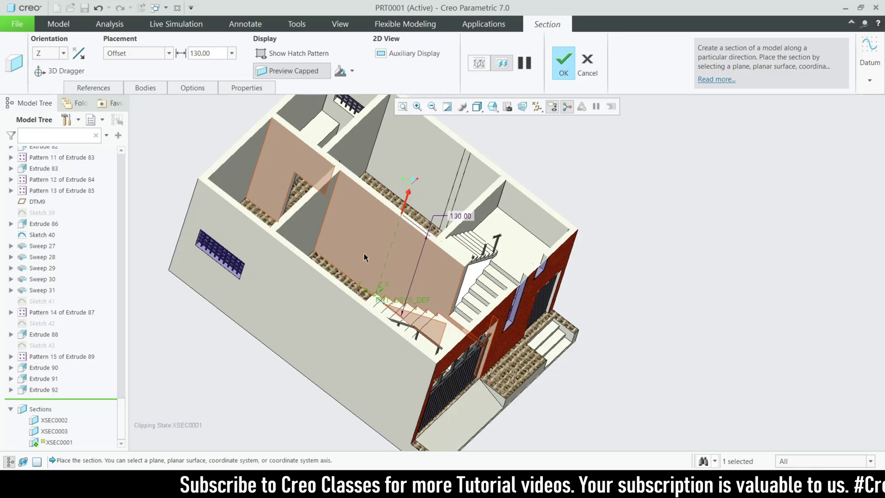
Orbit around and above the sectioned house to inspect the cut floor.
{"action": "mouse_move", "coordinate": [363, 253]}
{"action": "middle_mouse_down"}
{"action": "mouse_move", "coordinate": [369, 243]}
{"action": "mouse_move", "coordinate": [396, 343]}
{"action": "mouse_move", "coordinate": [331, 197]}
{"action": "middle_mouse_up"}
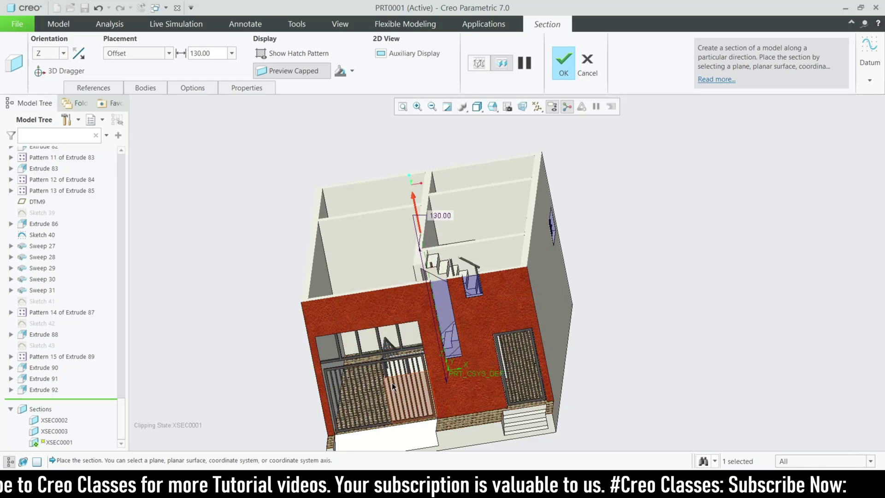
{"action": "middle_click_drag", "start_coordinate": [393, 382], "coordinate": [383, 344]}
{"action": "mouse_move", "coordinate": [352, 284]}
{"action": "middle_mouse_down"}
{"action": "mouse_move", "coordinate": [373, 331]}
{"action": "mouse_move", "coordinate": [442, 379]}
{"action": "mouse_move", "coordinate": [402, 376]}
{"action": "mouse_move", "coordinate": [358, 344]}
{"action": "middle_mouse_up"}
{"action": "mouse_move", "coordinate": [345, 310]}
{"action": "middle_mouse_down"}
{"action": "mouse_move", "coordinate": [397, 334]}
{"action": "mouse_move", "coordinate": [379, 311]}
{"action": "middle_mouse_up"}
{"action": "scroll", "coordinate": [378, 311], "scroll_direction": "up", "scroll_amount": 3}
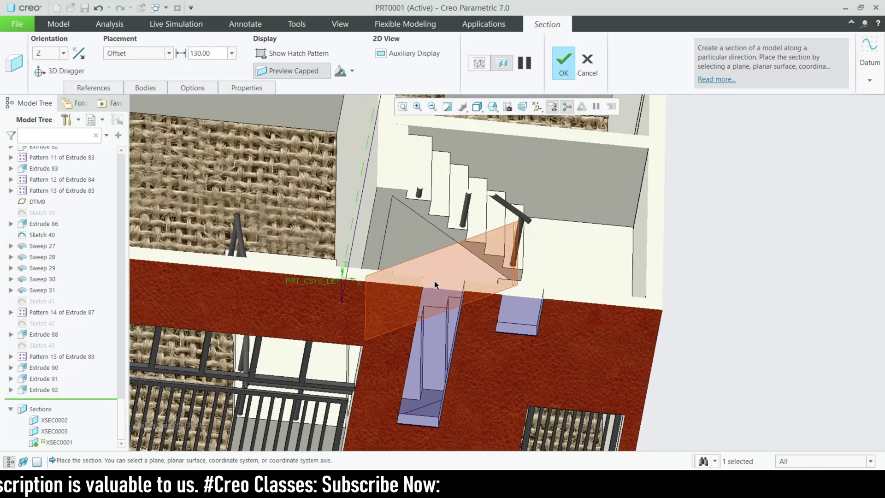
{"action": "scroll", "coordinate": [480, 316], "scroll_direction": "down", "scroll_amount": 3}
{"action": "scroll", "coordinate": [432, 314], "scroll_direction": "down", "scroll_amount": 2}
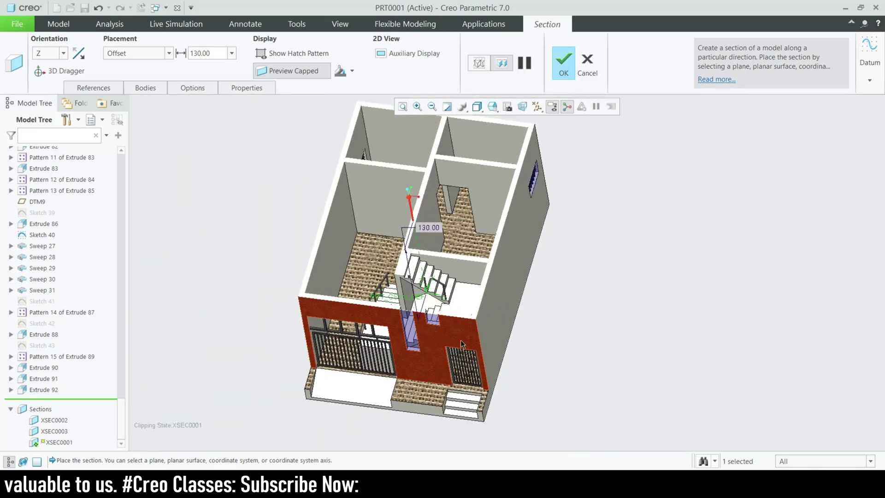
{"action": "mouse_move", "coordinate": [461, 339]}
{"action": "middle_mouse_down"}
{"action": "mouse_move", "coordinate": [411, 321]}
{"action": "mouse_move", "coordinate": [453, 335]}
{"action": "middle_mouse_up"}
{"action": "scroll", "coordinate": [502, 260], "scroll_direction": "up", "scroll_amount": 2}
{"action": "scroll", "coordinate": [465, 264], "scroll_direction": "up", "scroll_amount": 1}
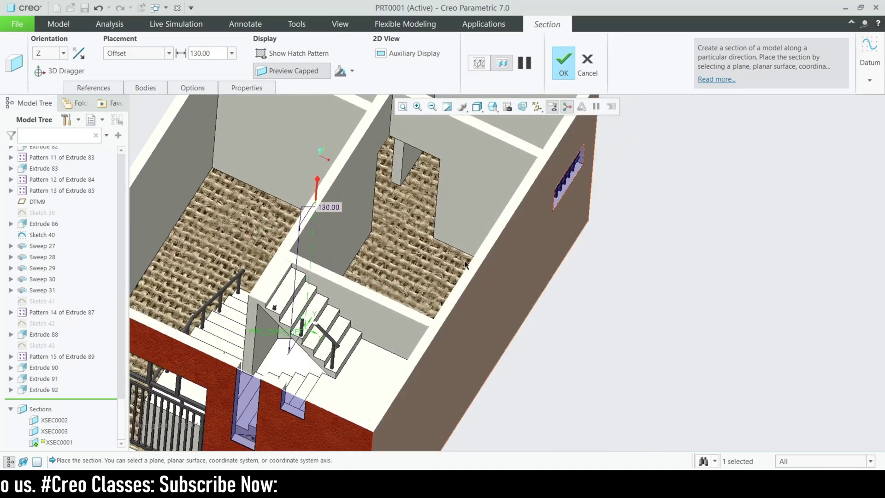
{"action": "scroll", "coordinate": [466, 263], "scroll_direction": "down", "scroll_amount": 2}
{"action": "scroll", "coordinate": [413, 273], "scroll_direction": "down", "scroll_amount": 2}
{"action": "mouse_move", "coordinate": [413, 273]}
{"action": "middle_mouse_down"}
{"action": "mouse_move", "coordinate": [436, 328]}
{"action": "mouse_move", "coordinate": [504, 250]}
{"action": "mouse_move", "coordinate": [534, 266]}
{"action": "mouse_move", "coordinate": [487, 244]}
{"action": "middle_mouse_up"}
{"action": "scroll", "coordinate": [534, 266], "scroll_direction": "up", "scroll_amount": 2}
{"action": "scroll", "coordinate": [488, 245], "scroll_direction": "up", "scroll_amount": 1}
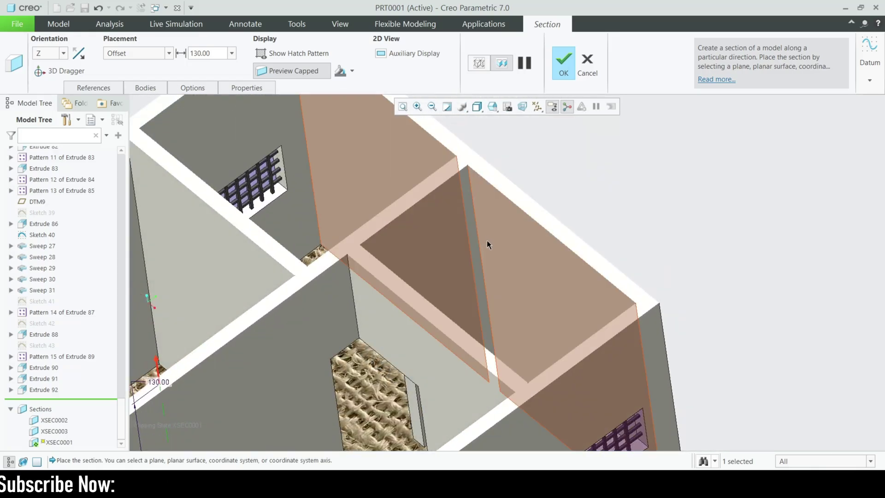
{"action": "scroll", "coordinate": [487, 245], "scroll_direction": "down", "scroll_amount": 4}
{"action": "scroll", "coordinate": [401, 237], "scroll_direction": "up", "scroll_amount": 2}
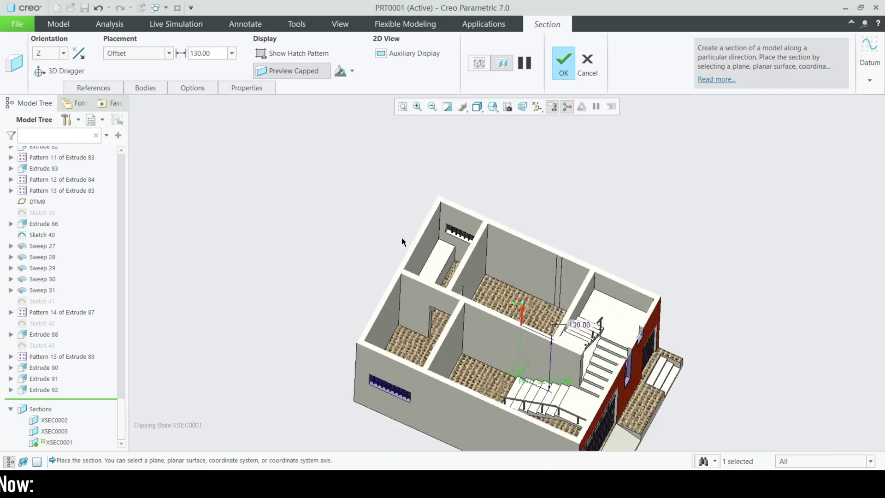
{"action": "scroll", "coordinate": [419, 279], "scroll_direction": "up", "scroll_amount": 3}
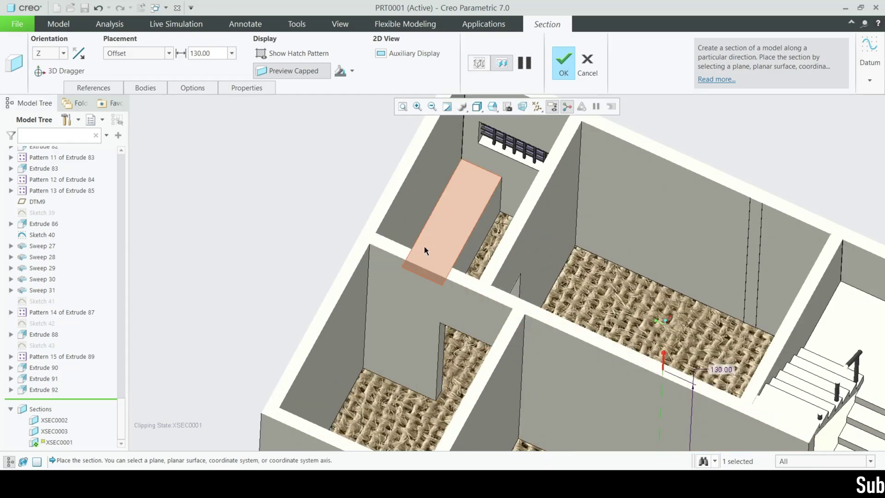
{"action": "scroll", "coordinate": [426, 256], "scroll_direction": "down", "scroll_amount": 1}
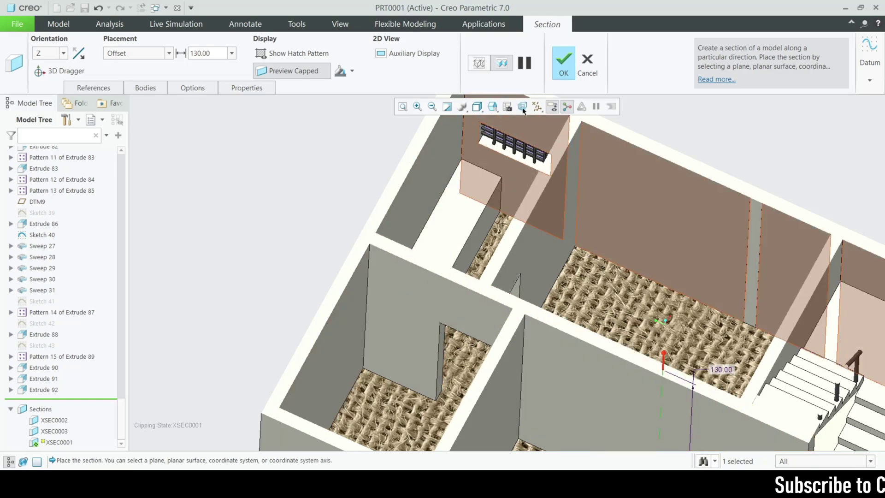
{"action": "scroll", "coordinate": [443, 238], "scroll_direction": "down", "scroll_amount": 1}
{"action": "scroll", "coordinate": [477, 208], "scroll_direction": "down", "scroll_amount": 1}
{"action": "scroll", "coordinate": [493, 190], "scroll_direction": "down", "scroll_amount": 1}
{"action": "middle_click_drag", "start_coordinate": [493, 189], "coordinate": [474, 309]}
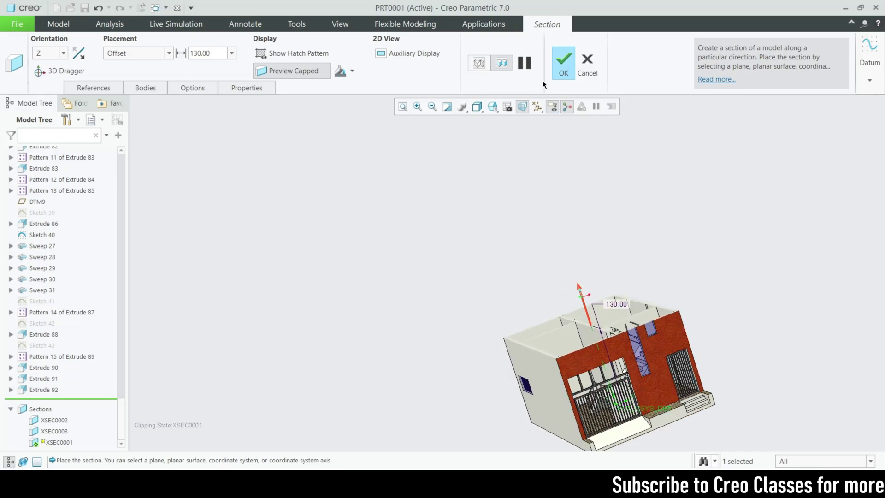
{"action": "scroll", "coordinate": [453, 197], "scroll_direction": "up", "scroll_amount": 3}
{"action": "scroll", "coordinate": [603, 373], "scroll_direction": "down", "scroll_amount": 3}
{"action": "mouse_move", "coordinate": [603, 373]}
{"action": "middle_mouse_down"}
{"action": "mouse_move", "coordinate": [572, 376]}
{"action": "mouse_move", "coordinate": [527, 355]}
{"action": "mouse_move", "coordinate": [530, 304]}
{"action": "middle_mouse_up"}
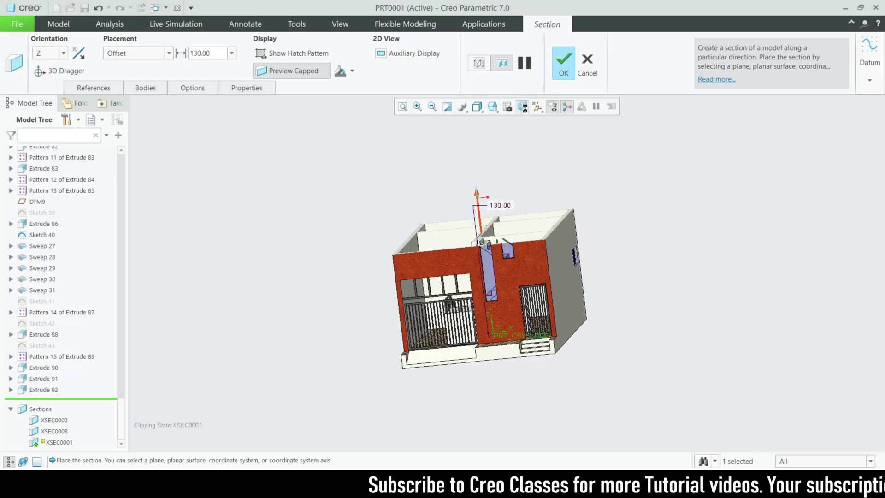
{"action": "scroll", "coordinate": [535, 370], "scroll_direction": "up", "scroll_amount": 5}
{"action": "scroll", "coordinate": [508, 276], "scroll_direction": "up", "scroll_amount": 3}
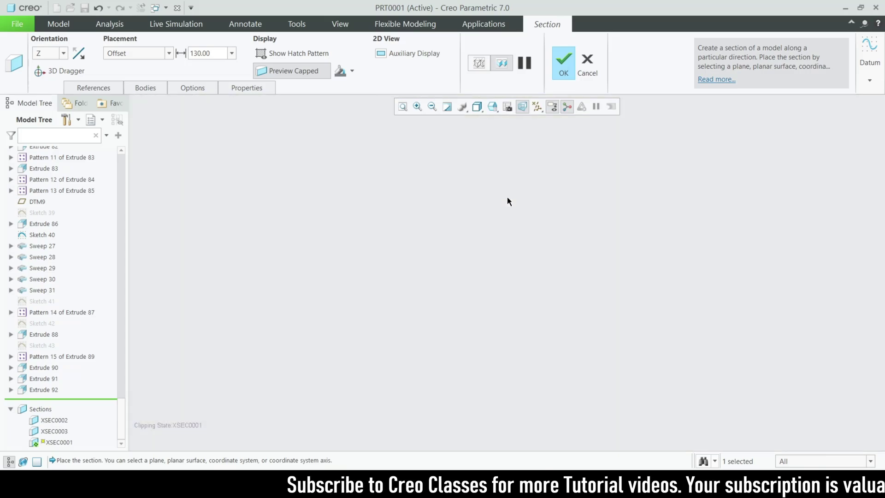
{"action": "scroll", "coordinate": [502, 216], "scroll_direction": "down", "scroll_amount": 3}
{"action": "scroll", "coordinate": [503, 216], "scroll_direction": "down", "scroll_amount": 3}
{"action": "mouse_move", "coordinate": [524, 233]}
{"action": "middle_mouse_down"}
{"action": "mouse_move", "coordinate": [474, 224]}
{"action": "mouse_move", "coordinate": [471, 251]}
{"action": "middle_mouse_up"}
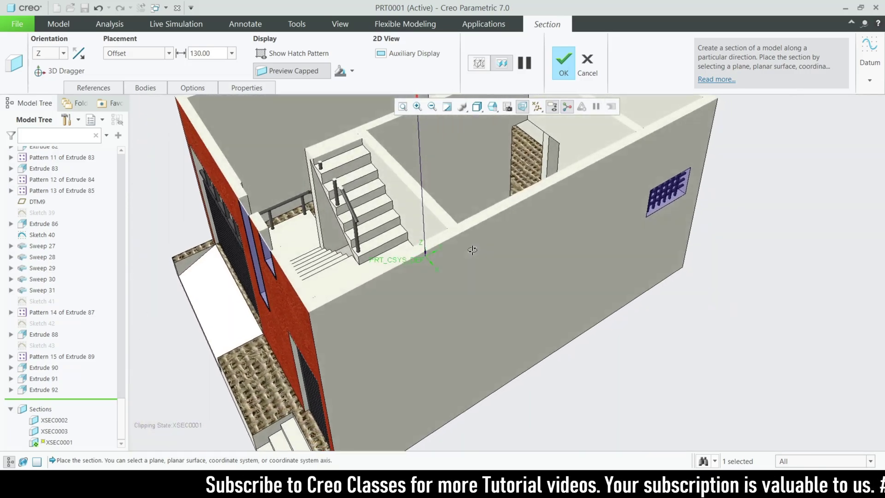
{"action": "scroll", "coordinate": [481, 273], "scroll_direction": "down", "scroll_amount": 3}
{"action": "scroll", "coordinate": [491, 265], "scroll_direction": "up", "scroll_amount": 4}
{"action": "scroll", "coordinate": [465, 199], "scroll_direction": "down", "scroll_amount": 3}
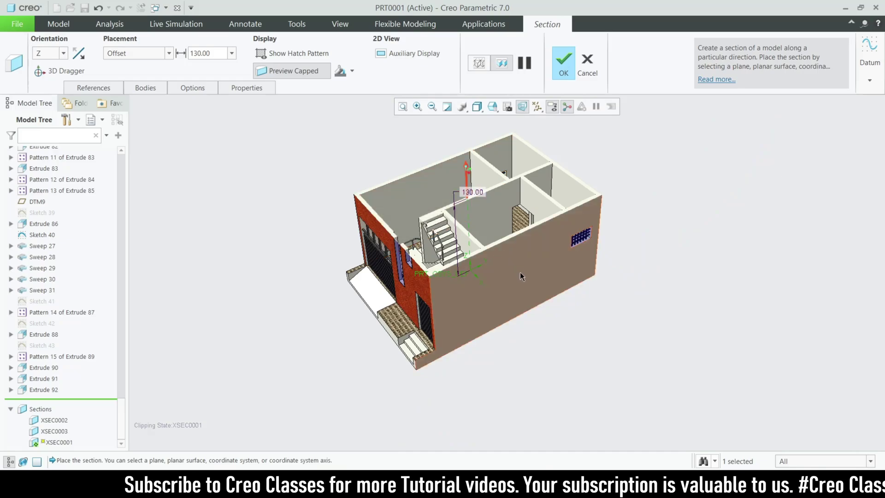
{"action": "mouse_move", "coordinate": [465, 200]}
{"action": "middle_mouse_down"}
{"action": "mouse_move", "coordinate": [618, 263]}
{"action": "mouse_move", "coordinate": [486, 163]}
{"action": "mouse_move", "coordinate": [448, 176]}
{"action": "mouse_move", "coordinate": [478, 231]}
{"action": "middle_mouse_up"}
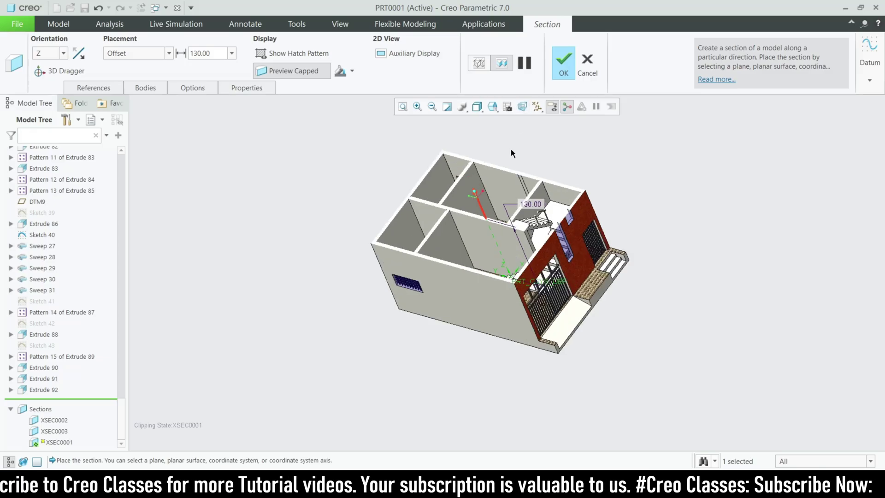
{"action": "middle_click_drag", "start_coordinate": [510, 149], "coordinate": [451, 211]}
{"action": "scroll", "coordinate": [451, 212], "scroll_direction": "up", "scroll_amount": 3}
{"action": "scroll", "coordinate": [451, 211], "scroll_direction": "up", "scroll_amount": 2}
{"action": "middle_click_drag", "start_coordinate": [503, 323], "coordinate": [389, 309]}
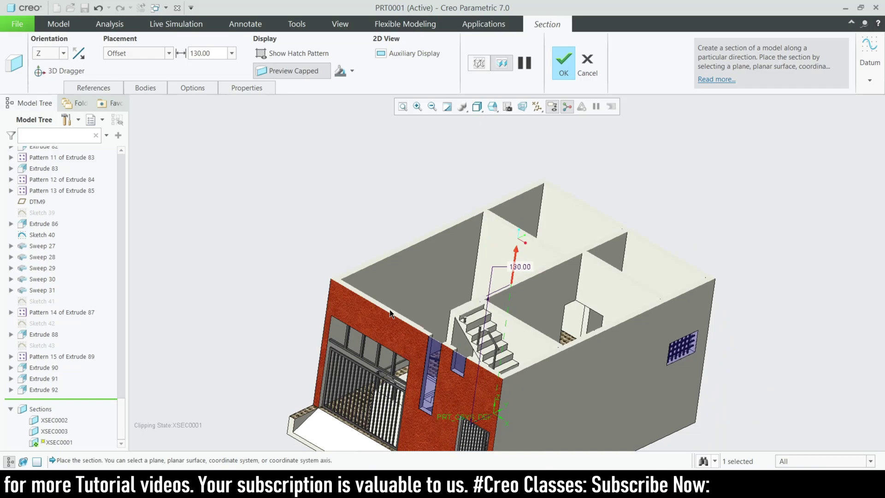
{"action": "scroll", "coordinate": [411, 244], "scroll_direction": "down", "scroll_amount": 3}
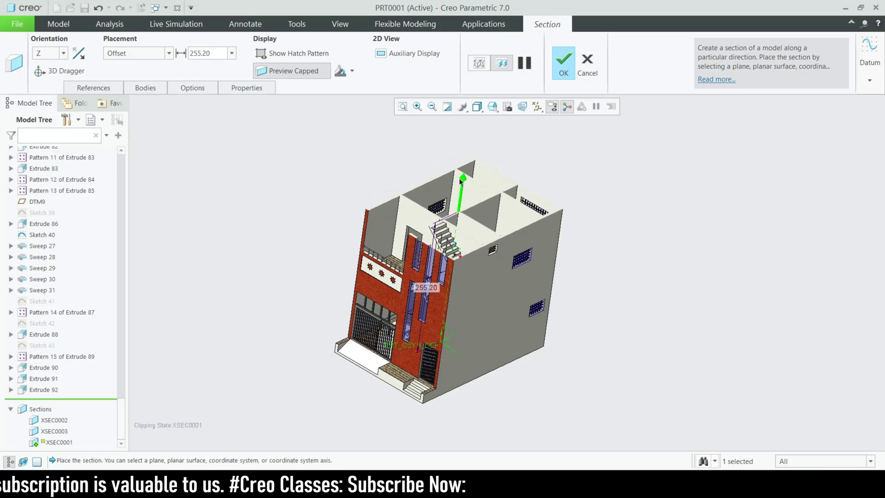
Inspect the cut rooms and staircase, then raise the XSEC0001 cut to 301.70 near roof level.
{"action": "mouse_move", "coordinate": [459, 177]}
{"action": "middle_mouse_down"}
{"action": "mouse_move", "coordinate": [544, 308]}
{"action": "mouse_move", "coordinate": [560, 316]}
{"action": "mouse_move", "coordinate": [488, 320]}
{"action": "mouse_move", "coordinate": [554, 339]}
{"action": "mouse_move", "coordinate": [510, 307]}
{"action": "mouse_move", "coordinate": [479, 396]}
{"action": "mouse_move", "coordinate": [458, 397]}
{"action": "middle_mouse_up"}
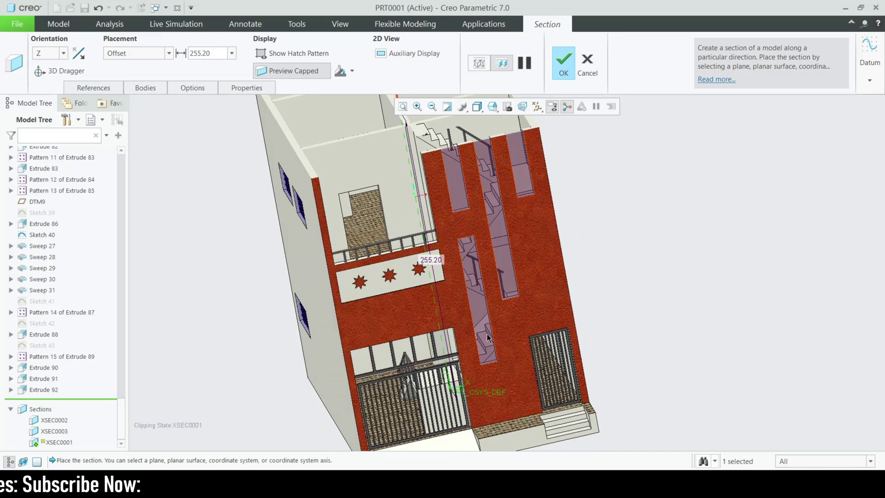
{"action": "mouse_move", "coordinate": [461, 326]}
{"action": "middle_mouse_down"}
{"action": "mouse_move", "coordinate": [506, 360]}
{"action": "mouse_move", "coordinate": [438, 265]}
{"action": "middle_mouse_up"}
{"action": "scroll", "coordinate": [439, 266], "scroll_direction": "down", "scroll_amount": 3}
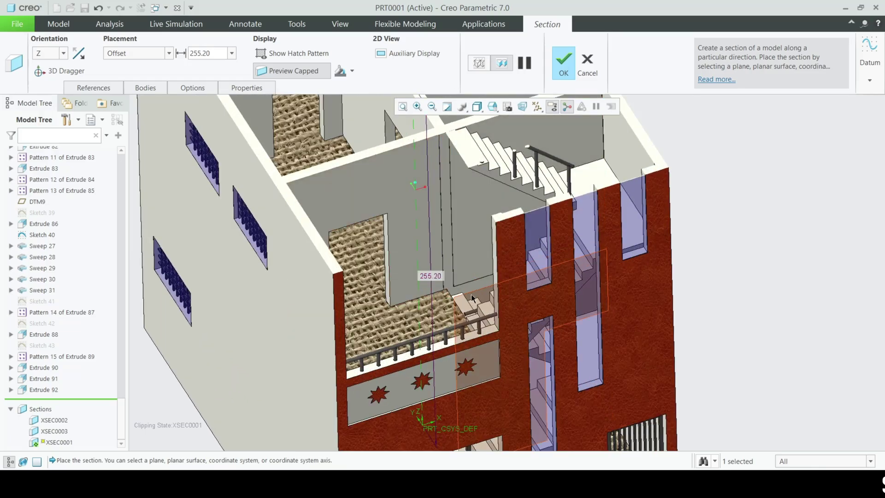
{"action": "scroll", "coordinate": [464, 301], "scroll_direction": "up", "scroll_amount": 1}
{"action": "scroll", "coordinate": [445, 300], "scroll_direction": "up", "scroll_amount": 1}
{"action": "scroll", "coordinate": [389, 298], "scroll_direction": "up", "scroll_amount": 3}
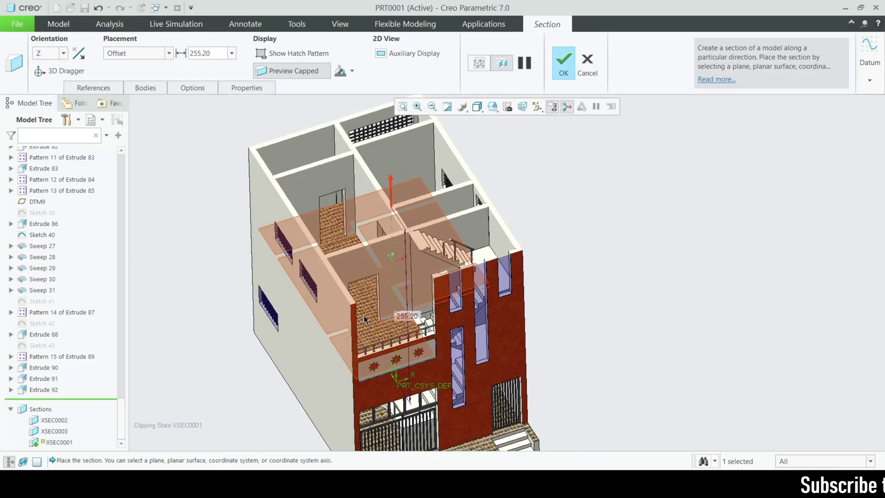
{"action": "mouse_move", "coordinate": [395, 296]}
{"action": "middle_mouse_down"}
{"action": "mouse_move", "coordinate": [370, 307]}
{"action": "mouse_move", "coordinate": [378, 316]}
{"action": "middle_mouse_up"}
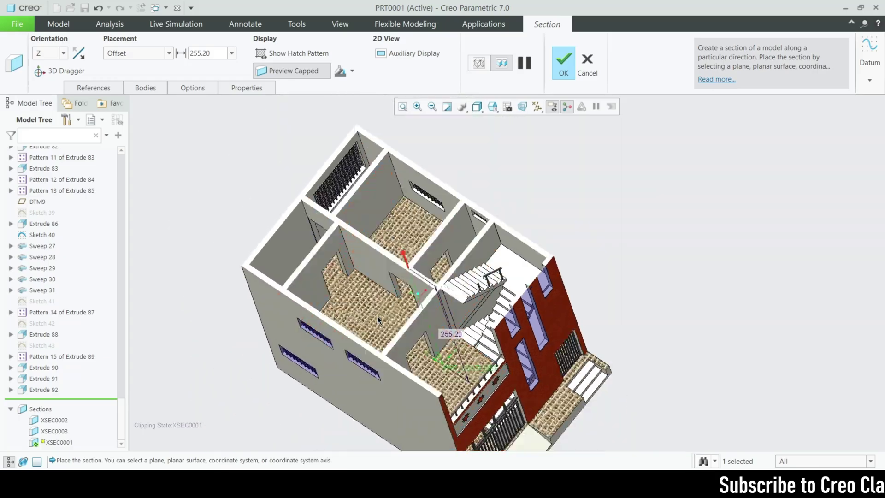
{"action": "scroll", "coordinate": [460, 181], "scroll_direction": "down", "scroll_amount": 4}
{"action": "scroll", "coordinate": [438, 235], "scroll_direction": "up", "scroll_amount": 2}
{"action": "scroll", "coordinate": [437, 235], "scroll_direction": "up", "scroll_amount": 2}
{"action": "scroll", "coordinate": [476, 262], "scroll_direction": "down", "scroll_amount": 2}
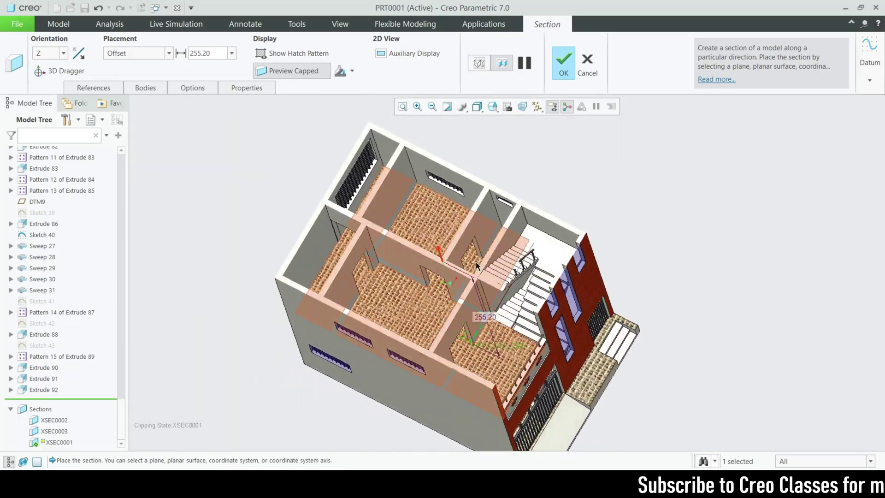
{"action": "scroll", "coordinate": [475, 255], "scroll_direction": "down", "scroll_amount": 2}
{"action": "scroll", "coordinate": [474, 254], "scroll_direction": "up", "scroll_amount": 4}
{"action": "mouse_move", "coordinate": [468, 302]}
{"action": "middle_mouse_down"}
{"action": "mouse_move", "coordinate": [451, 308]}
{"action": "mouse_move", "coordinate": [483, 276]}
{"action": "middle_mouse_up"}
{"action": "scroll", "coordinate": [483, 276], "scroll_direction": "down", "scroll_amount": 3}
{"action": "scroll", "coordinate": [483, 276], "scroll_direction": "up", "scroll_amount": 2}
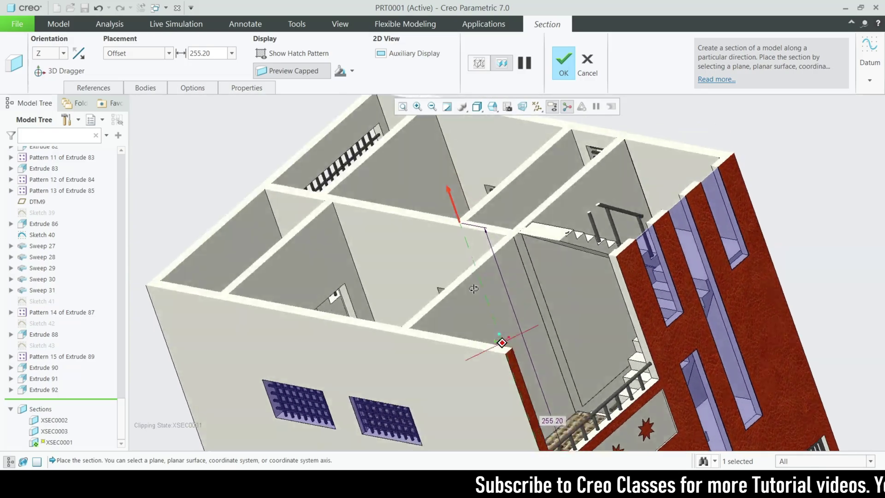
{"action": "scroll", "coordinate": [585, 197], "scroll_direction": "down", "scroll_amount": 2}
{"action": "scroll", "coordinate": [585, 192], "scroll_direction": "down", "scroll_amount": 2}
{"action": "scroll", "coordinate": [488, 236], "scroll_direction": "up", "scroll_amount": 2}
{"action": "mouse_move", "coordinate": [487, 236]}
{"action": "middle_mouse_down"}
{"action": "mouse_move", "coordinate": [421, 190]}
{"action": "mouse_move", "coordinate": [615, 413]}
{"action": "mouse_move", "coordinate": [619, 331]}
{"action": "mouse_move", "coordinate": [643, 279]}
{"action": "middle_mouse_up"}
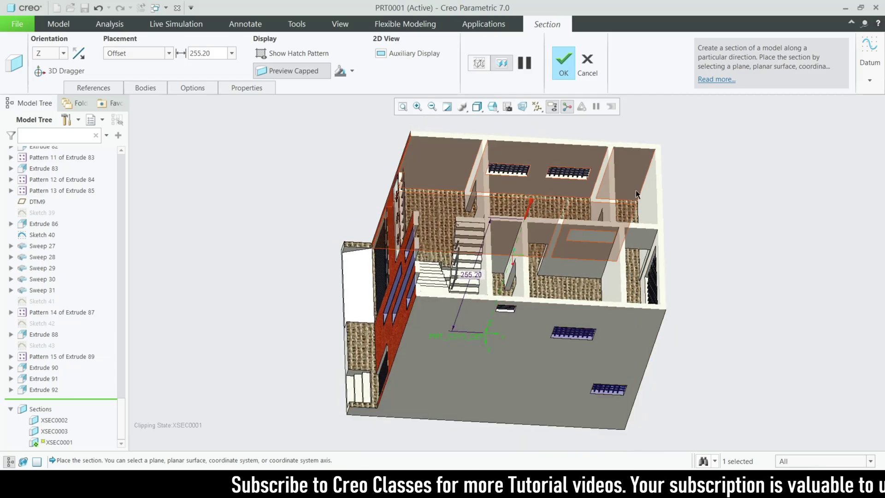
{"action": "scroll", "coordinate": [642, 279], "scroll_direction": "down", "scroll_amount": 2}
{"action": "scroll", "coordinate": [622, 269], "scroll_direction": "down", "scroll_amount": 2}
{"action": "scroll", "coordinate": [609, 266], "scroll_direction": "down", "scroll_amount": 2}
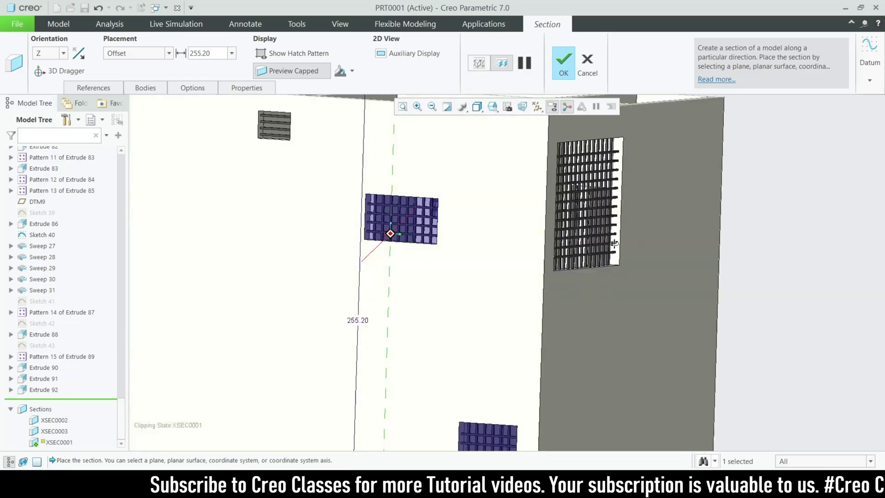
{"action": "scroll", "coordinate": [602, 262], "scroll_direction": "up", "scroll_amount": 1}
{"action": "scroll", "coordinate": [601, 262], "scroll_direction": "up", "scroll_amount": 3}
{"action": "mouse_move", "coordinate": [602, 263]}
{"action": "middle_mouse_down"}
{"action": "mouse_move", "coordinate": [570, 337]}
{"action": "mouse_move", "coordinate": [344, 267]}
{"action": "mouse_move", "coordinate": [481, 300]}
{"action": "mouse_move", "coordinate": [456, 309]}
{"action": "middle_mouse_up"}
{"action": "scroll", "coordinate": [344, 266], "scroll_direction": "down", "scroll_amount": 3}
{"action": "scroll", "coordinate": [344, 266], "scroll_direction": "up", "scroll_amount": 3}
{"action": "scroll", "coordinate": [344, 266], "scroll_direction": "down", "scroll_amount": 3}
{"action": "scroll", "coordinate": [344, 266], "scroll_direction": "up", "scroll_amount": 3}
{"action": "scroll", "coordinate": [455, 308], "scroll_direction": "down", "scroll_amount": 2}
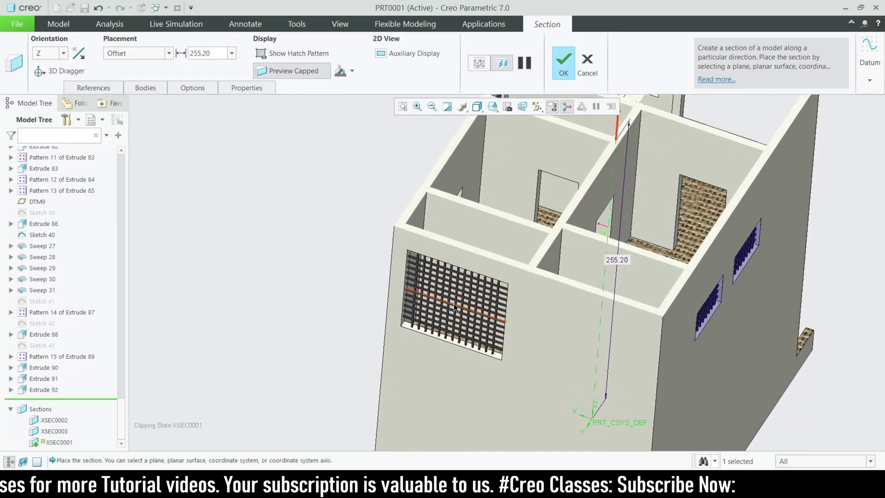
{"action": "scroll", "coordinate": [458, 299], "scroll_direction": "up", "scroll_amount": 3}
{"action": "scroll", "coordinate": [524, 349], "scroll_direction": "up", "scroll_amount": 1}
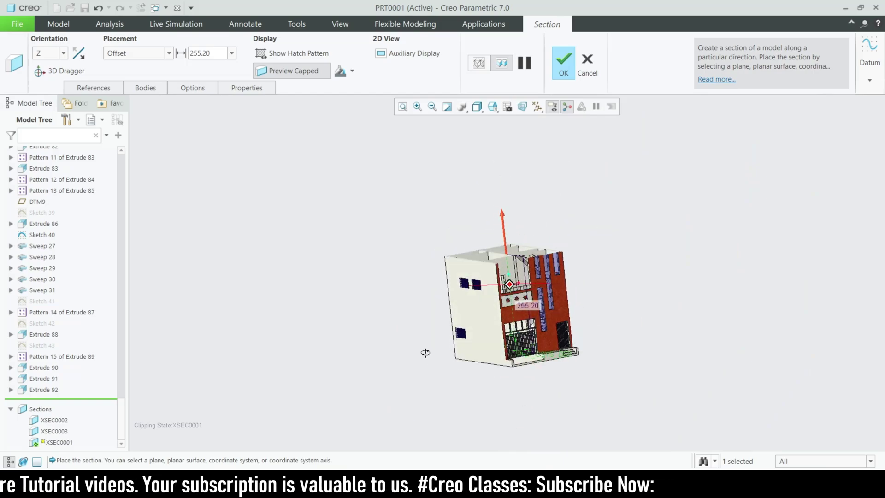
{"action": "scroll", "coordinate": [502, 344], "scroll_direction": "down", "scroll_amount": 2}
{"action": "scroll", "coordinate": [536, 206], "scroll_direction": "up", "scroll_amount": 2}
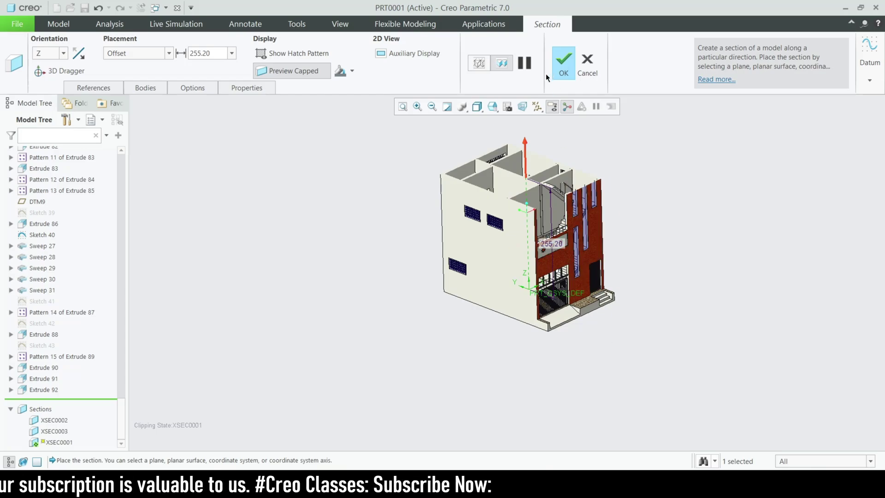
{"action": "scroll", "coordinate": [564, 220], "scroll_direction": "down", "scroll_amount": 3}
{"action": "scroll", "coordinate": [599, 315], "scroll_direction": "down", "scroll_amount": 2}
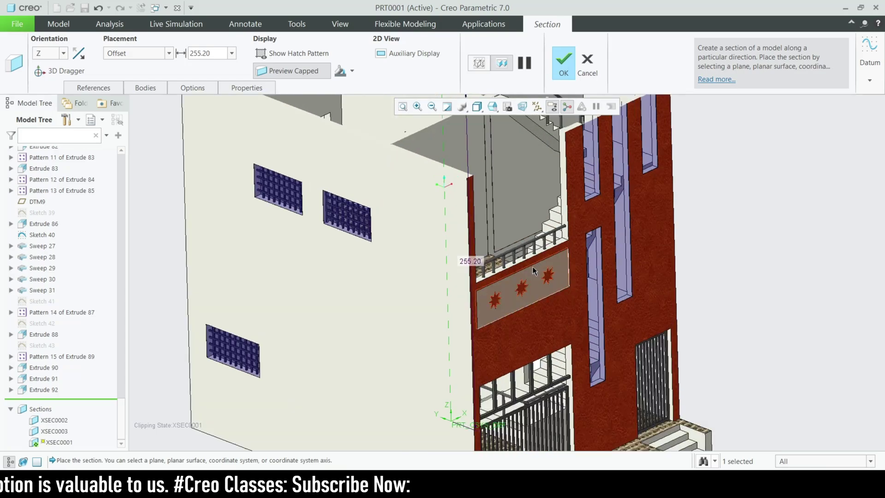
{"action": "scroll", "coordinate": [598, 315], "scroll_direction": "up", "scroll_amount": 3}
{"action": "mouse_move", "coordinate": [598, 314]}
{"action": "middle_mouse_down"}
{"action": "mouse_move", "coordinate": [582, 277]}
{"action": "mouse_move", "coordinate": [561, 330]}
{"action": "middle_mouse_up"}
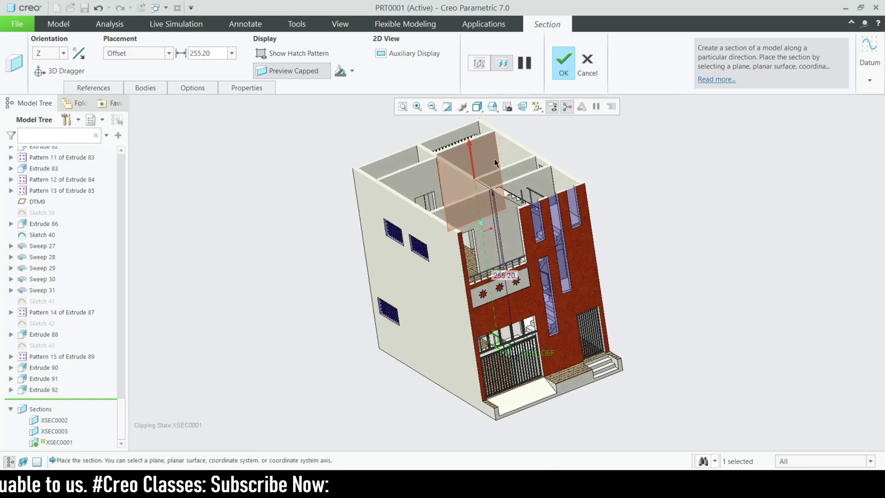
{"action": "middle_click_drag", "start_coordinate": [495, 162], "coordinate": [468, 242], "text": "shift"}
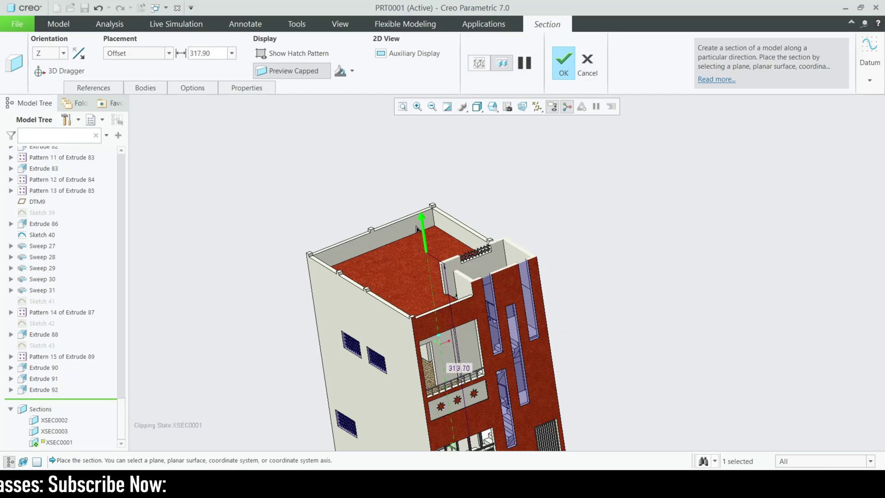
Inspect the roof and front wall with the cut above the roof at 396.80.
{"action": "mouse_move", "coordinate": [418, 236]}
{"action": "middle_mouse_down"}
{"action": "mouse_move", "coordinate": [441, 344]}
{"action": "mouse_move", "coordinate": [460, 367]}
{"action": "middle_mouse_up"}
{"action": "scroll", "coordinate": [399, 277], "scroll_direction": "down", "scroll_amount": 3}
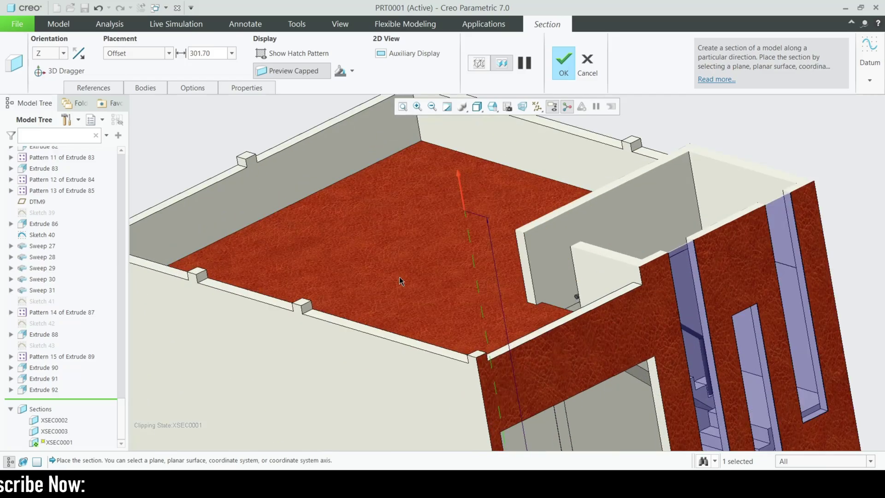
{"action": "scroll", "coordinate": [411, 285], "scroll_direction": "up", "scroll_amount": 3}
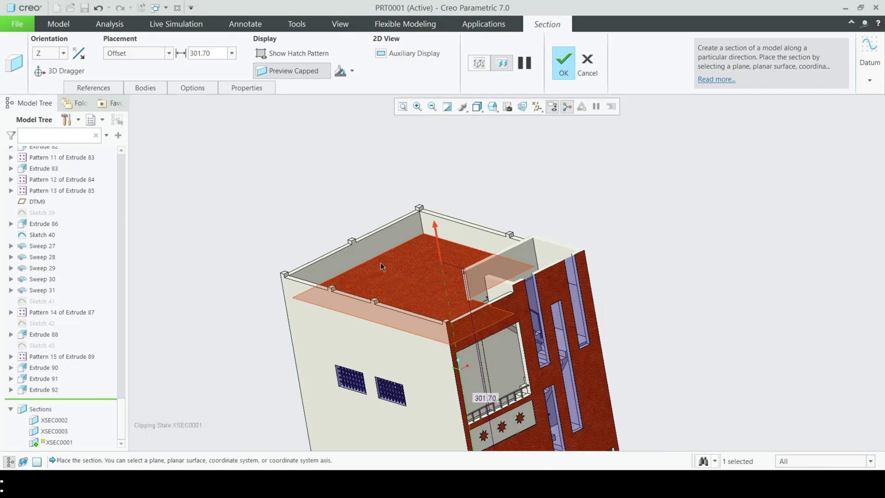
{"action": "scroll", "coordinate": [457, 258], "scroll_direction": "down", "scroll_amount": 3}
{"action": "scroll", "coordinate": [455, 257], "scroll_direction": "up", "scroll_amount": 2}
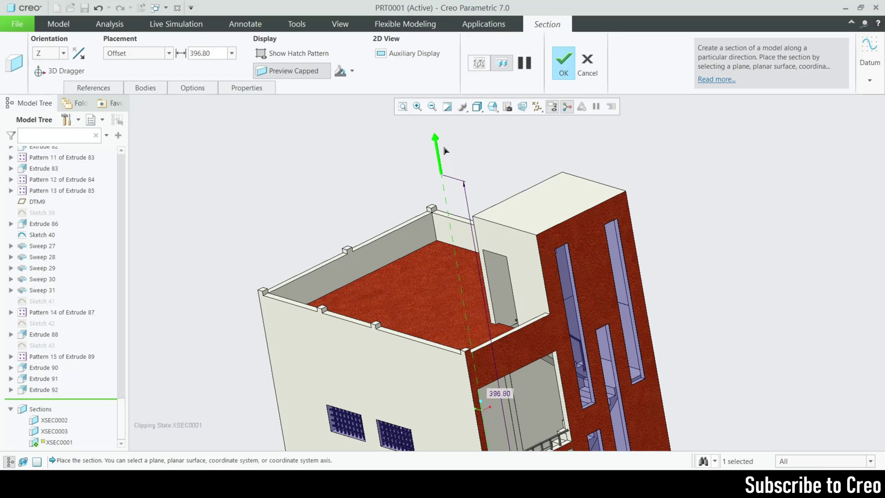
{"action": "mouse_move", "coordinate": [444, 150]}
{"action": "middle_mouse_down"}
{"action": "mouse_move", "coordinate": [537, 277]}
{"action": "mouse_move", "coordinate": [557, 242]}
{"action": "mouse_move", "coordinate": [563, 307]}
{"action": "mouse_move", "coordinate": [538, 253]}
{"action": "mouse_move", "coordinate": [510, 328]}
{"action": "mouse_move", "coordinate": [496, 278]}
{"action": "middle_mouse_up"}
{"action": "scroll", "coordinate": [478, 374], "scroll_direction": "up", "scroll_amount": 3}
{"action": "middle_click_drag", "start_coordinate": [479, 374], "coordinate": [482, 317]}
{"action": "scroll", "coordinate": [482, 318], "scroll_direction": "down", "scroll_amount": 2}
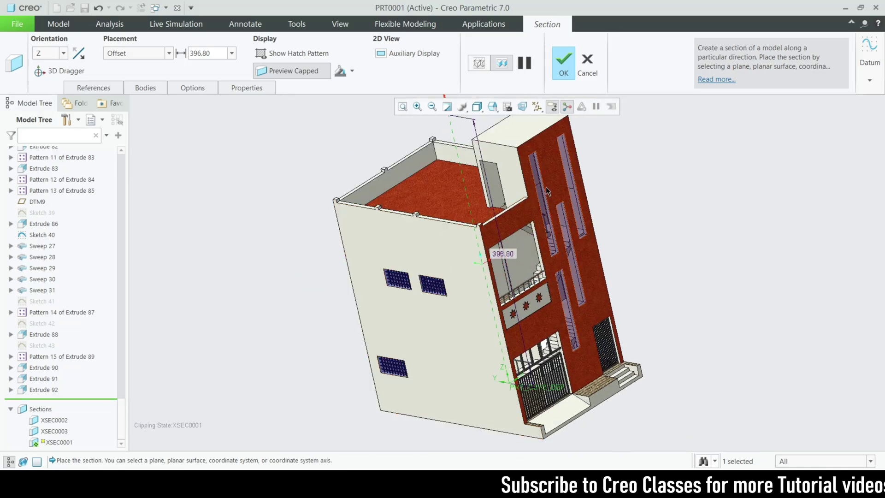
Discard the XSEC0001 edit and begin editing section XSEC0002.
{"action": "left_click", "coordinate": [446, 263]}
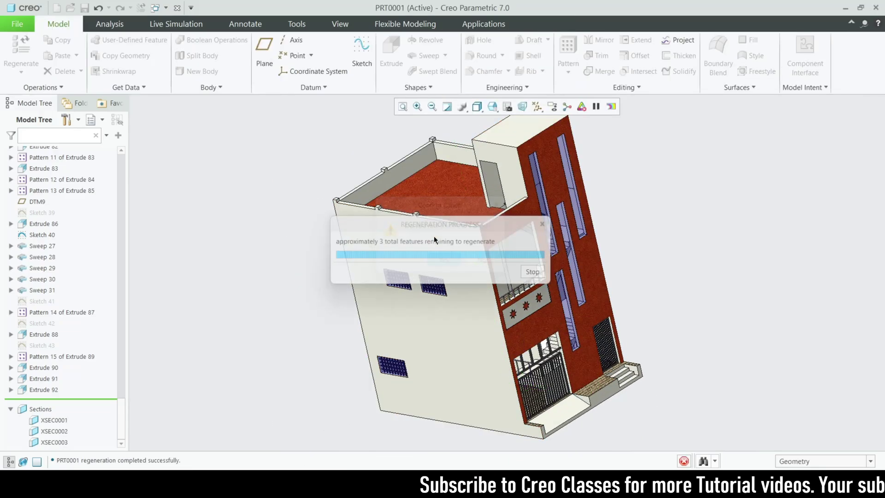
{"action": "left_click", "coordinate": [58, 432]}
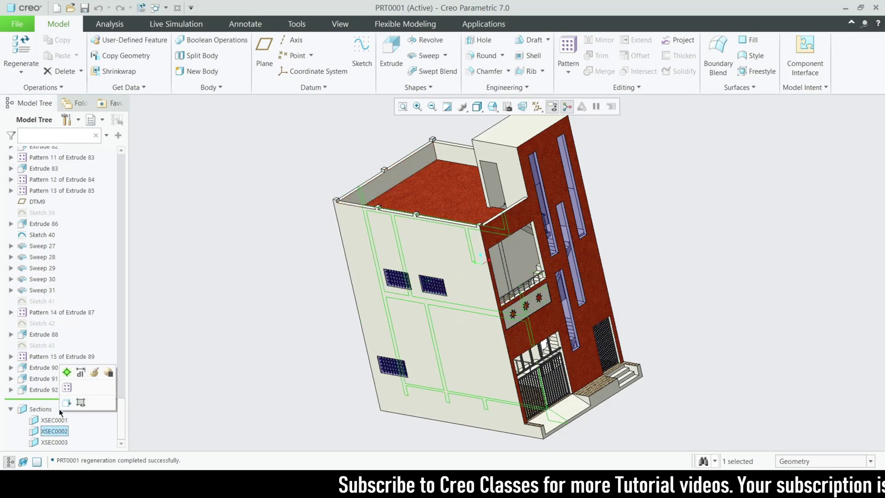
{"action": "left_click", "coordinate": [66, 376]}
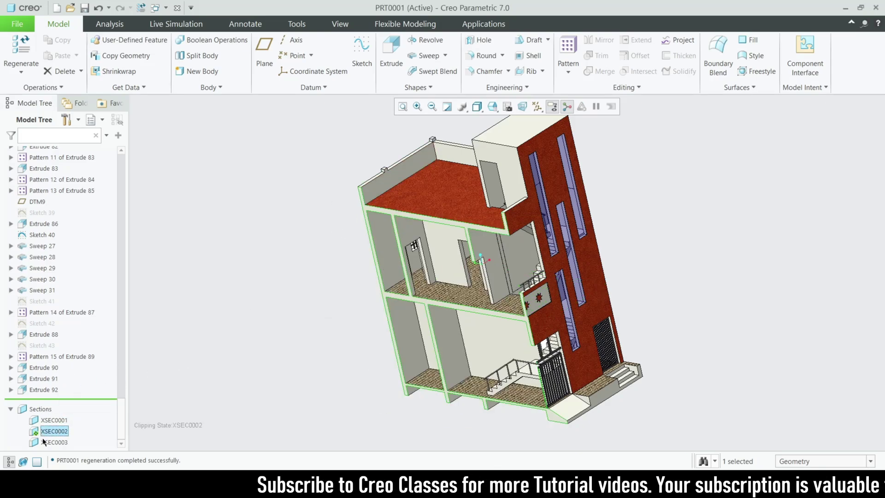
{"action": "left_click", "coordinate": [75, 366]}
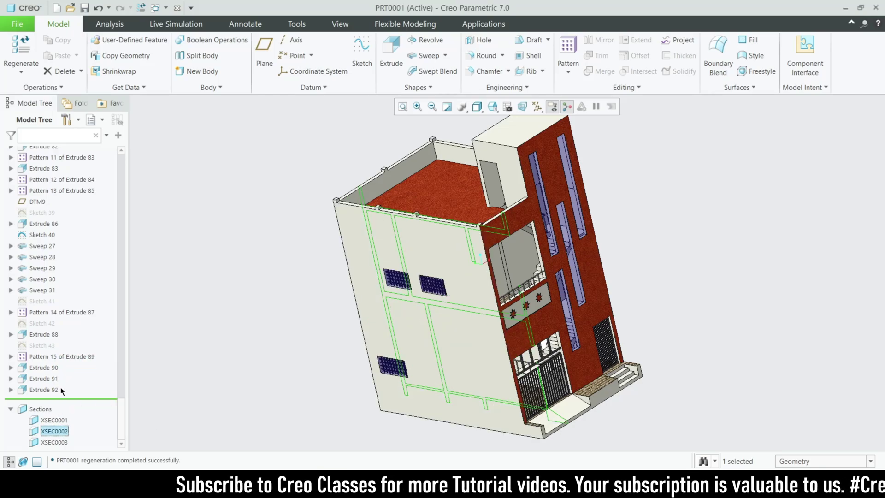
{"action": "left_click", "coordinate": [93, 365]}
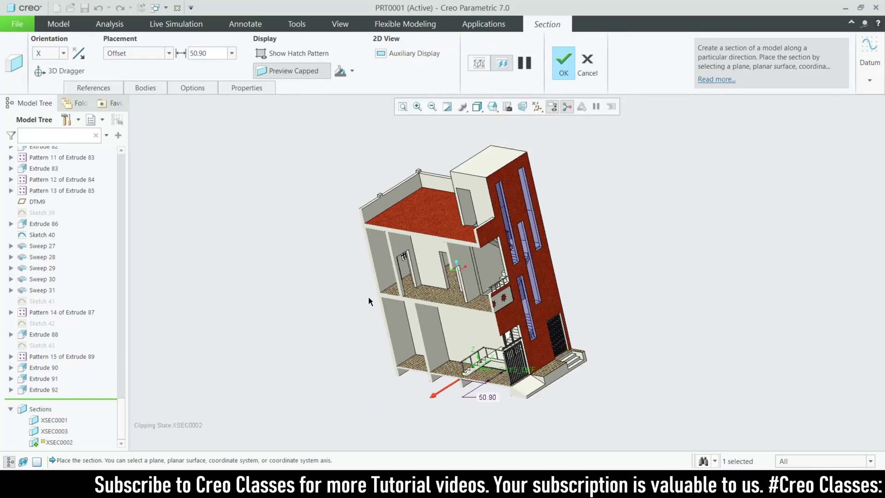
{"action": "scroll", "coordinate": [396, 376], "scroll_direction": "up", "scroll_amount": 2}
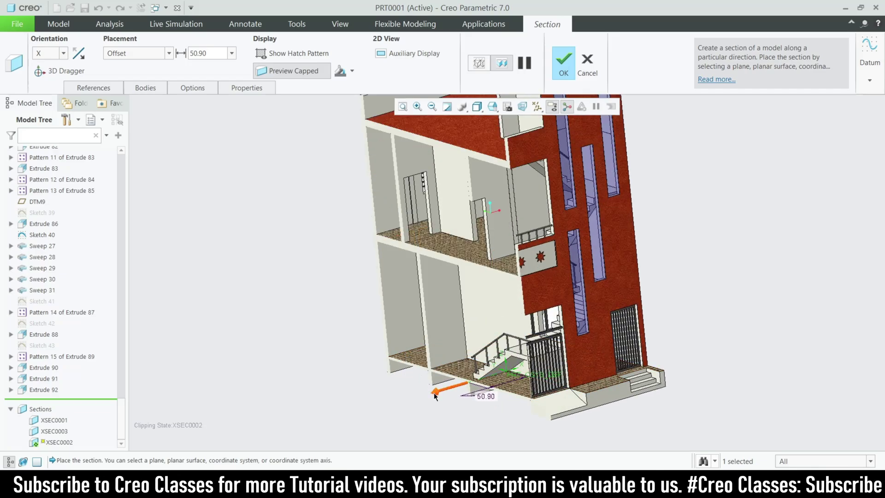
Push the vertical XSEC0002 cut to 63.90 and orbit around the exposed staircase.
{"action": "mouse_move", "coordinate": [434, 393]}
{"action": "left_mouse_down"}
{"action": "mouse_move", "coordinate": [411, 395]}
{"action": "mouse_move", "coordinate": [581, 384]}
{"action": "left_mouse_up"}
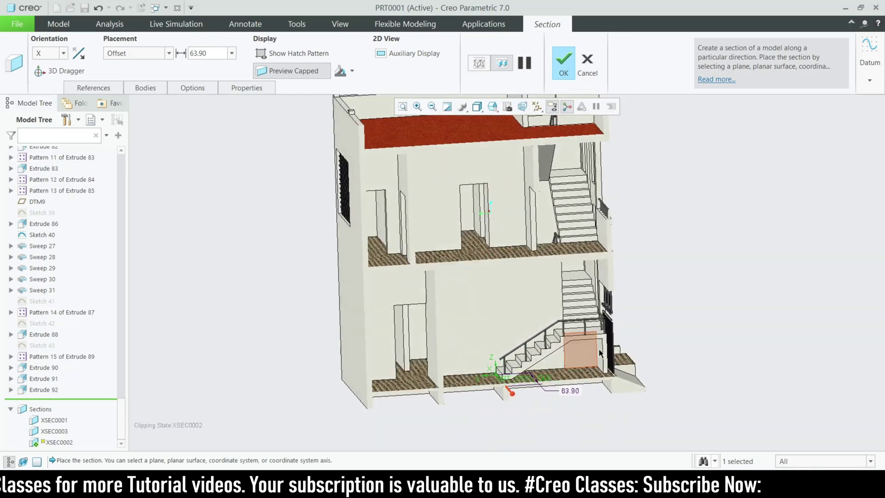
{"action": "scroll", "coordinate": [589, 385], "scroll_direction": "up", "scroll_amount": 3}
{"action": "scroll", "coordinate": [589, 386], "scroll_direction": "down", "scroll_amount": 2}
{"action": "scroll", "coordinate": [589, 385], "scroll_direction": "down", "scroll_amount": 2}
{"action": "scroll", "coordinate": [553, 387], "scroll_direction": "down", "scroll_amount": 2}
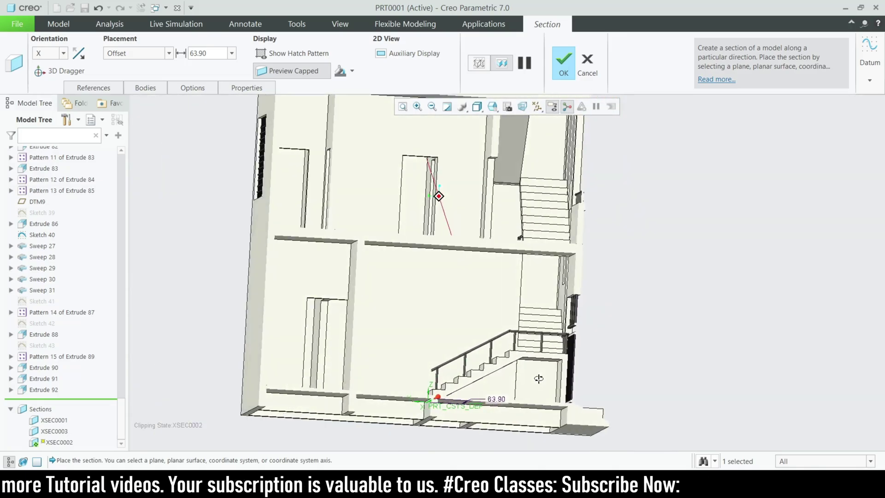
{"action": "scroll", "coordinate": [517, 394], "scroll_direction": "down", "scroll_amount": 1}
{"action": "scroll", "coordinate": [465, 411], "scroll_direction": "up", "scroll_amount": 1}
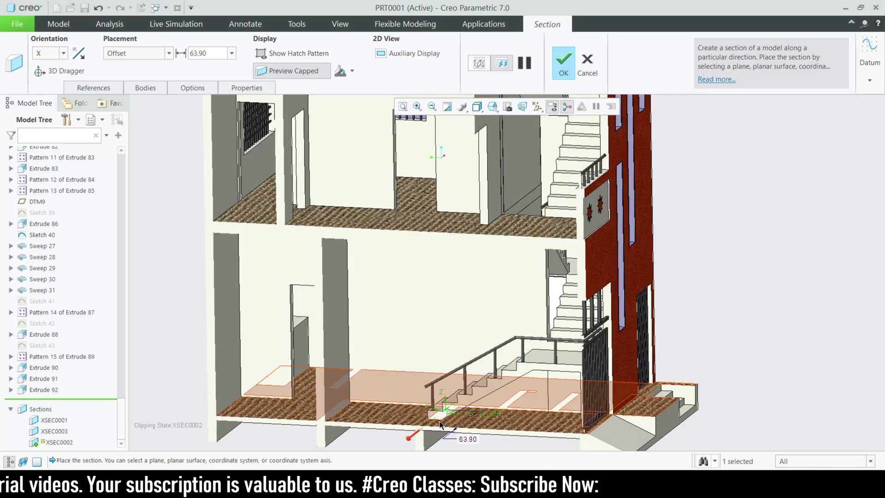
{"action": "middle_click_drag", "start_coordinate": [526, 377], "coordinate": [562, 365]}
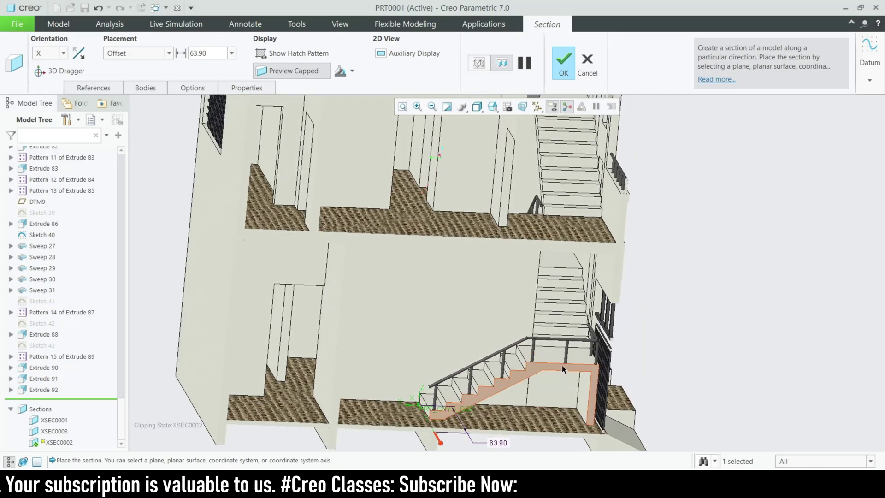
{"action": "middle_click_drag", "start_coordinate": [571, 264], "coordinate": [528, 323]}
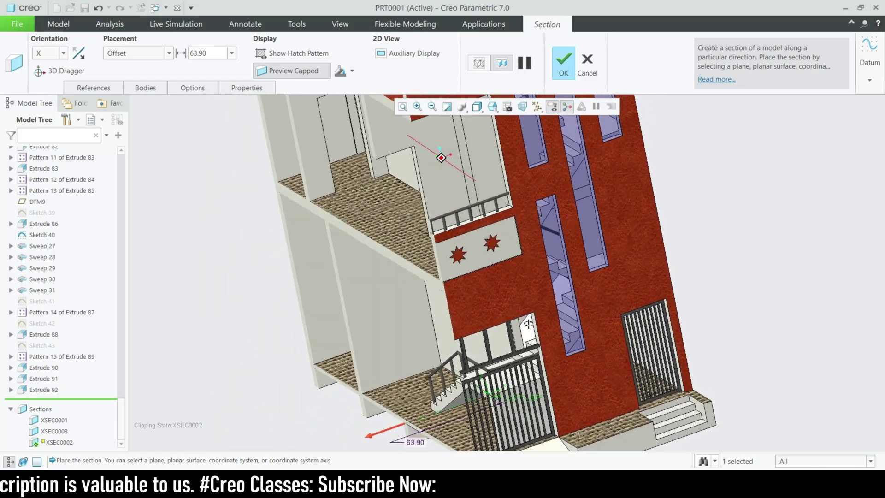
{"action": "middle_click_drag", "start_coordinate": [545, 267], "coordinate": [511, 222]}
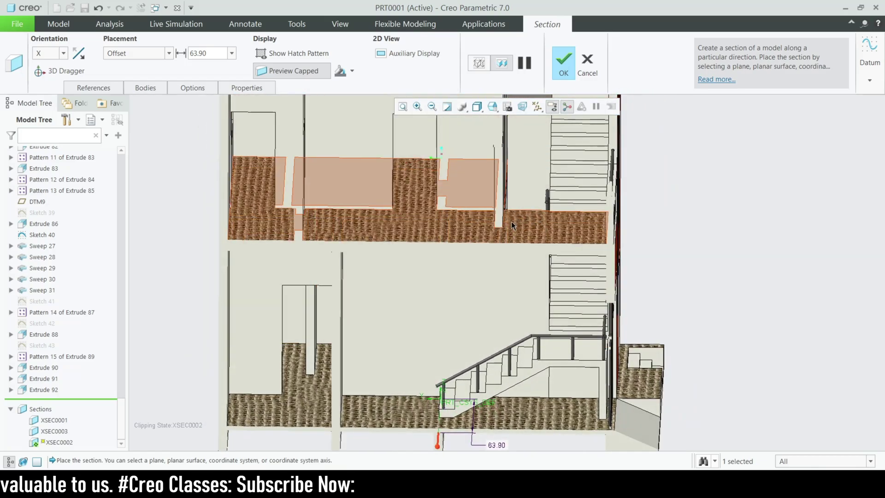
{"action": "scroll", "coordinate": [515, 211], "scroll_direction": "up", "scroll_amount": 2}
{"action": "scroll", "coordinate": [519, 208], "scroll_direction": "down", "scroll_amount": 1}
{"action": "scroll", "coordinate": [470, 299], "scroll_direction": "down", "scroll_amount": 3}
{"action": "middle_click_drag", "start_coordinate": [525, 342], "coordinate": [499, 329]}
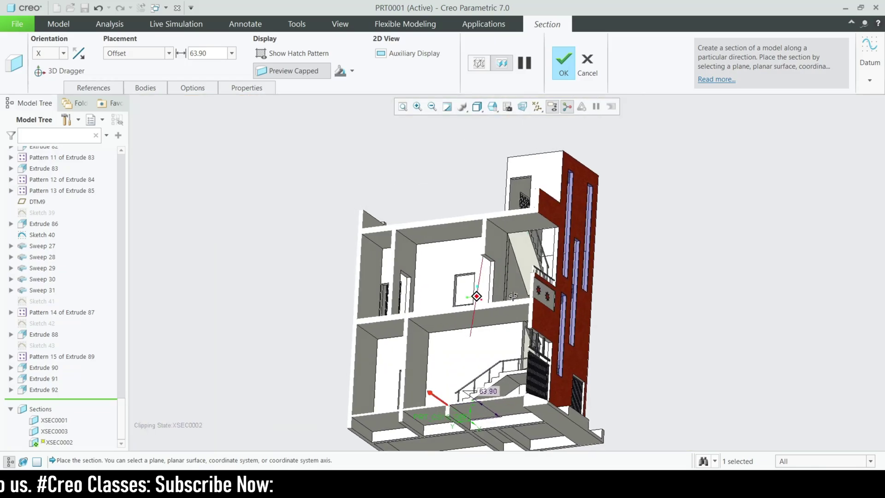
{"action": "scroll", "coordinate": [500, 324], "scroll_direction": "up", "scroll_amount": 2}
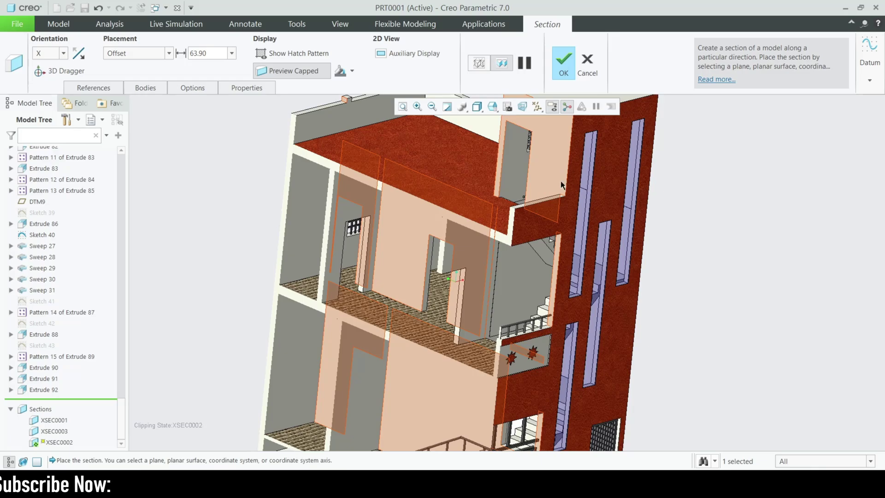
{"action": "scroll", "coordinate": [532, 209], "scroll_direction": "down", "scroll_amount": 3}
{"action": "mouse_move", "coordinate": [532, 209]}
{"action": "middle_mouse_down"}
{"action": "mouse_move", "coordinate": [568, 302]}
{"action": "mouse_move", "coordinate": [539, 303]}
{"action": "mouse_move", "coordinate": [572, 203]}
{"action": "middle_mouse_up"}
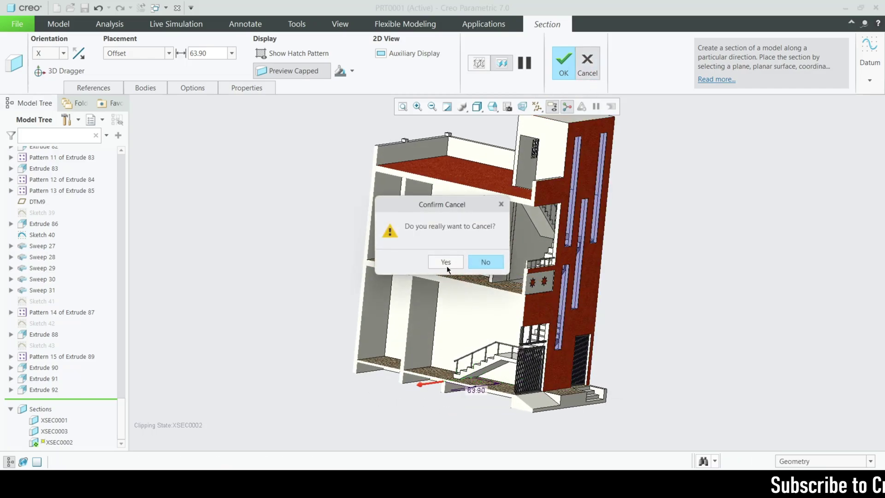
{"action": "left_click", "coordinate": [447, 266]}
{"action": "mouse_move", "coordinate": [603, 327]}
{"action": "middle_mouse_down"}
{"action": "mouse_move", "coordinate": [555, 324]}
{"action": "mouse_move", "coordinate": [572, 377]}
{"action": "middle_mouse_up"}
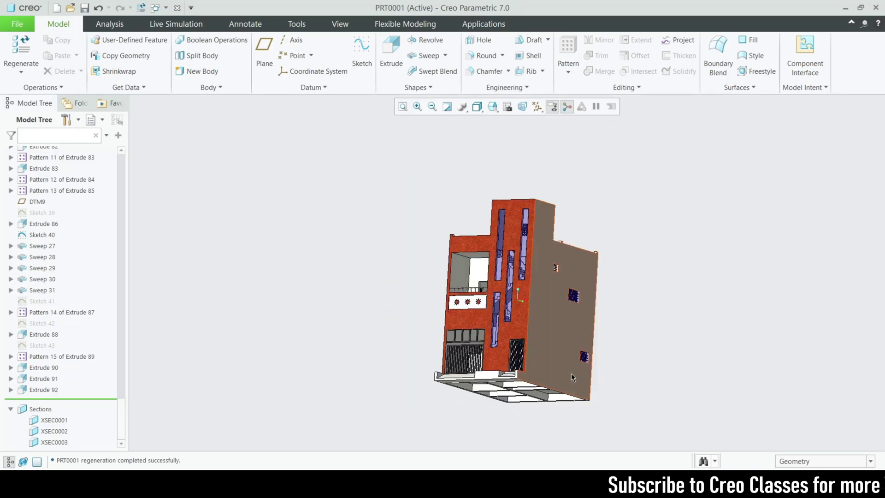
{"action": "middle_click_drag", "start_coordinate": [491, 319], "coordinate": [492, 342]}
{"action": "scroll", "coordinate": [460, 427], "scroll_direction": "up", "scroll_amount": 3}
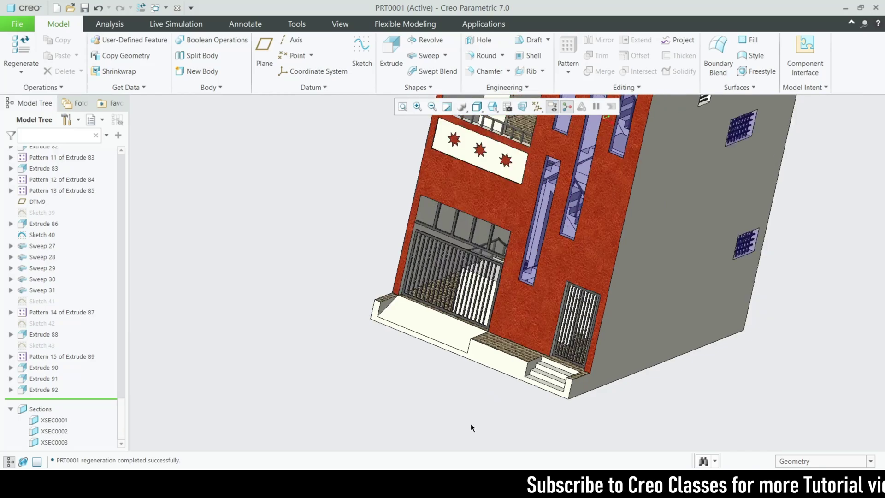
{"action": "middle_click_drag", "start_coordinate": [471, 424], "coordinate": [484, 387]}
{"action": "scroll", "coordinate": [484, 387], "scroll_direction": "up", "scroll_amount": 3}
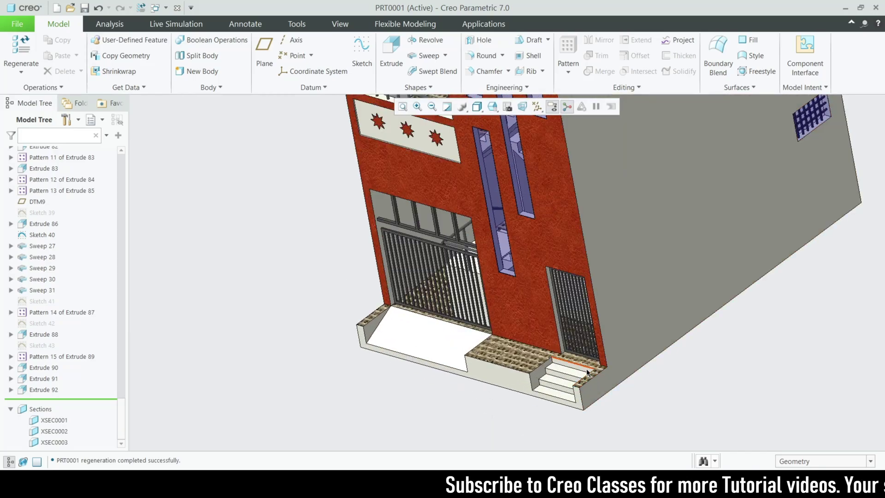
{"action": "mouse_move", "coordinate": [586, 371]}
{"action": "middle_mouse_down"}
{"action": "mouse_move", "coordinate": [571, 337]}
{"action": "mouse_move", "coordinate": [694, 377]}
{"action": "mouse_move", "coordinate": [629, 394]}
{"action": "middle_mouse_up"}
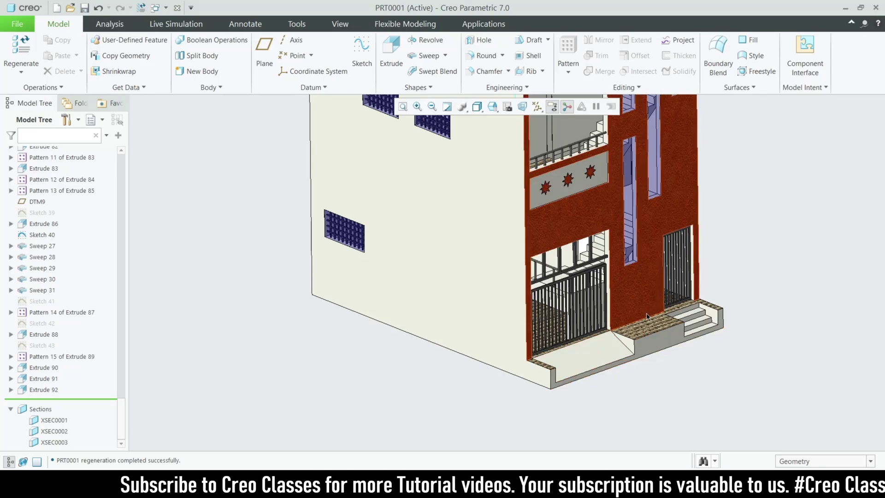
{"action": "mouse_move", "coordinate": [647, 315]}
{"action": "middle_mouse_down"}
{"action": "mouse_move", "coordinate": [521, 397]}
{"action": "mouse_move", "coordinate": [552, 374]}
{"action": "middle_mouse_up"}
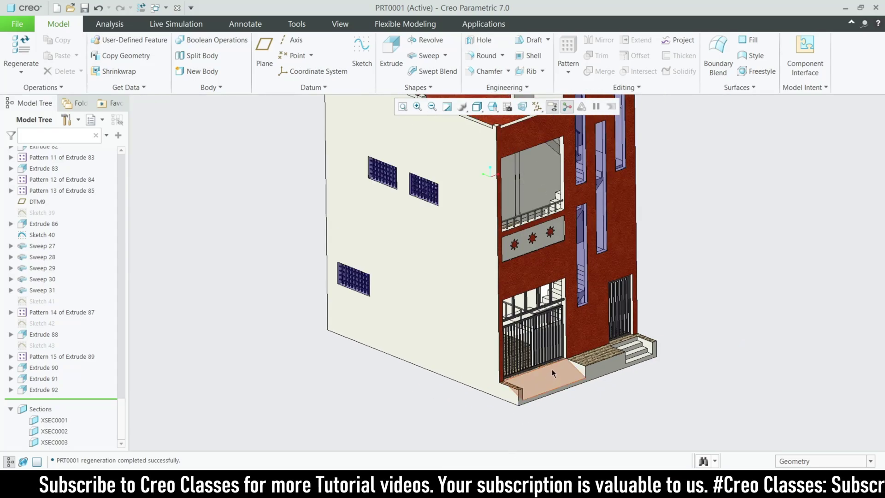
{"action": "scroll", "coordinate": [552, 373], "scroll_direction": "up", "scroll_amount": 2}
{"action": "mouse_move", "coordinate": [551, 404]}
{"action": "middle_mouse_down"}
{"action": "mouse_move", "coordinate": [582, 370]}
{"action": "mouse_move", "coordinate": [518, 358]}
{"action": "middle_mouse_up"}
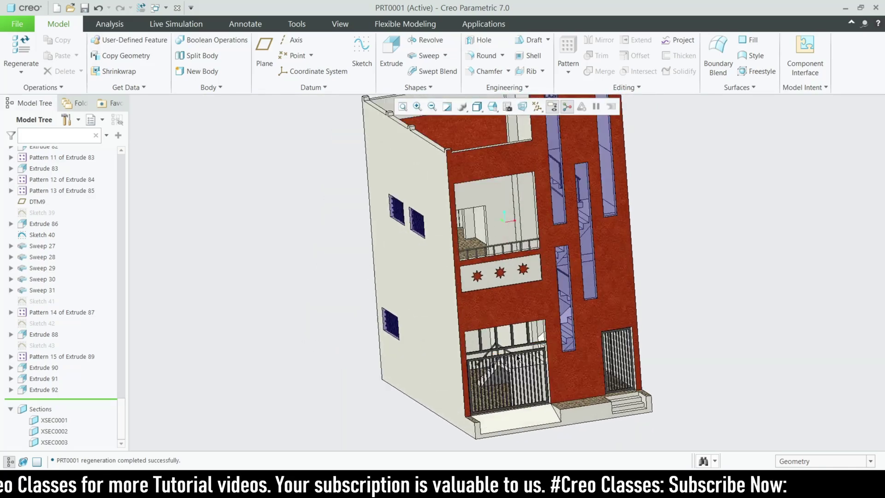
{"action": "scroll", "coordinate": [518, 358], "scroll_direction": "up", "scroll_amount": 3}
{"action": "scroll", "coordinate": [518, 373], "scroll_direction": "down", "scroll_amount": 2}
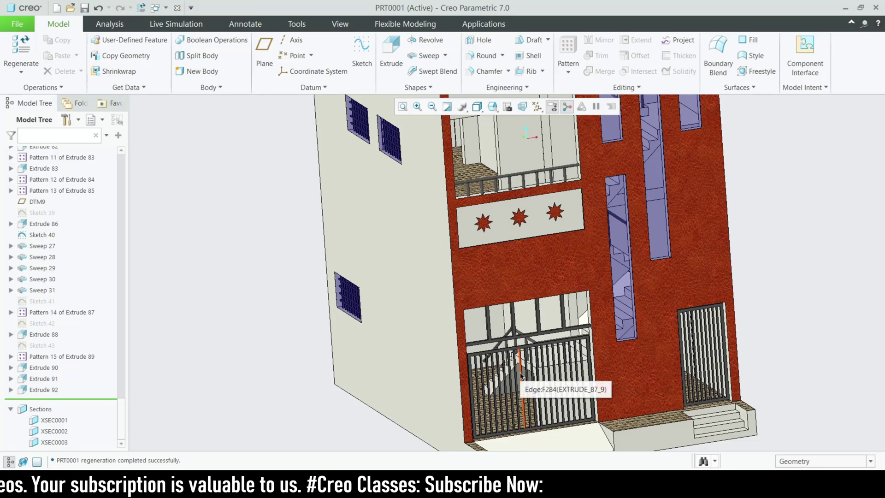
{"action": "scroll", "coordinate": [520, 372], "scroll_direction": "up", "scroll_amount": 2}
{"action": "scroll", "coordinate": [546, 350], "scroll_direction": "up", "scroll_amount": 2}
{"action": "scroll", "coordinate": [550, 347], "scroll_direction": "down", "scroll_amount": 3}
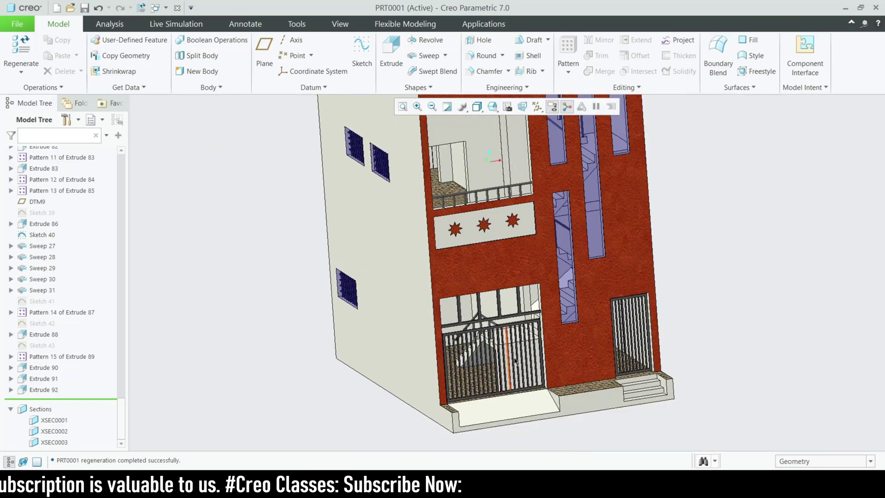
{"action": "scroll", "coordinate": [547, 345], "scroll_direction": "down", "scroll_amount": 2}
{"action": "middle_click_drag", "start_coordinate": [540, 346], "coordinate": [523, 340]}
{"action": "scroll", "coordinate": [522, 339], "scroll_direction": "up", "scroll_amount": 3}
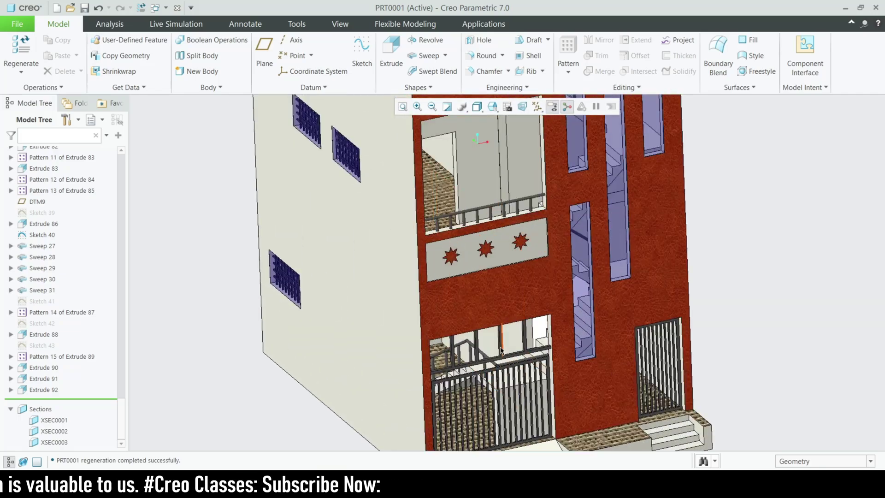
{"action": "scroll", "coordinate": [478, 227], "scroll_direction": "down", "scroll_amount": 3}
{"action": "mouse_move", "coordinate": [478, 227]}
{"action": "middle_mouse_down"}
{"action": "mouse_move", "coordinate": [474, 235]}
{"action": "mouse_move", "coordinate": [478, 229]}
{"action": "middle_mouse_up"}
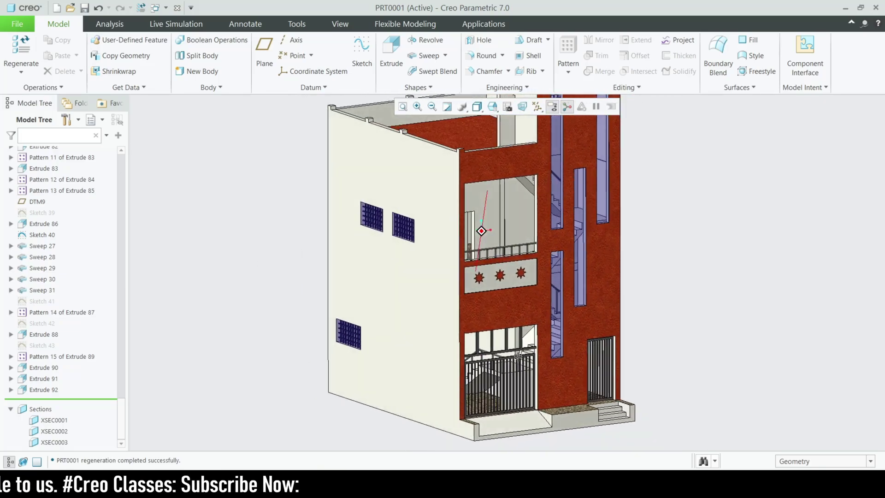
{"action": "scroll", "coordinate": [476, 253], "scroll_direction": "up", "scroll_amount": 4}
{"action": "scroll", "coordinate": [472, 260], "scroll_direction": "down", "scroll_amount": 2}
{"action": "scroll", "coordinate": [465, 290], "scroll_direction": "up", "scroll_amount": 2}
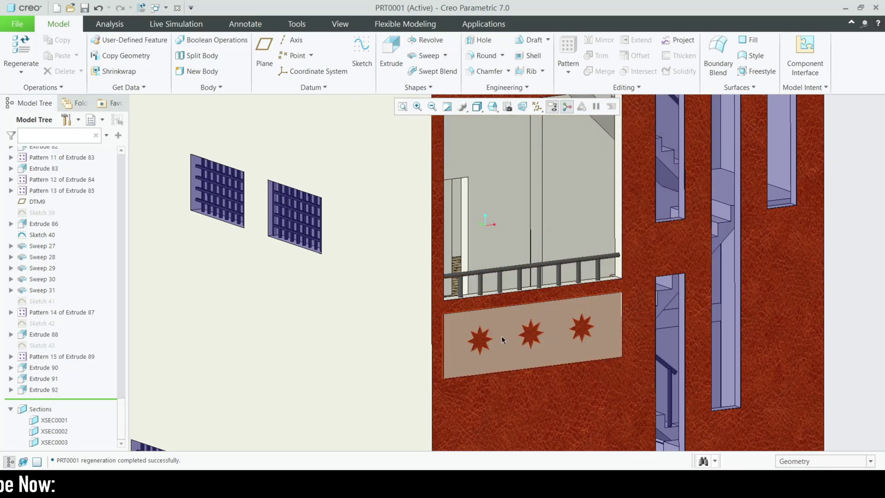
{"action": "scroll", "coordinate": [502, 339], "scroll_direction": "up", "scroll_amount": 2}
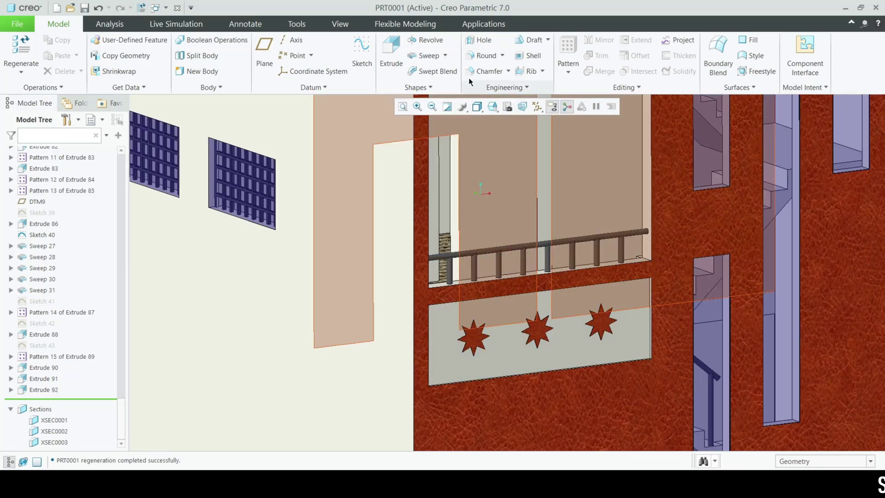
{"action": "scroll", "coordinate": [527, 203], "scroll_direction": "down", "scroll_amount": 5}
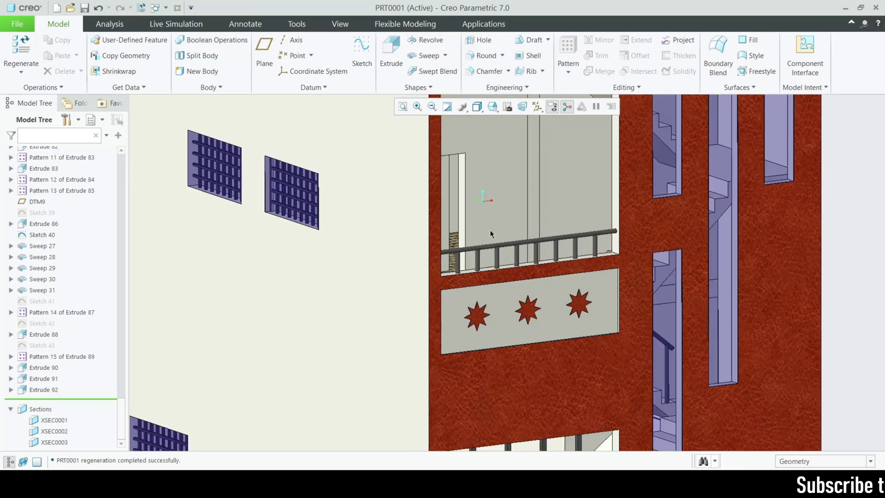
{"action": "middle_click_drag", "start_coordinate": [490, 230], "coordinate": [467, 334]}
{"action": "scroll", "coordinate": [467, 334], "scroll_direction": "up", "scroll_amount": 2}
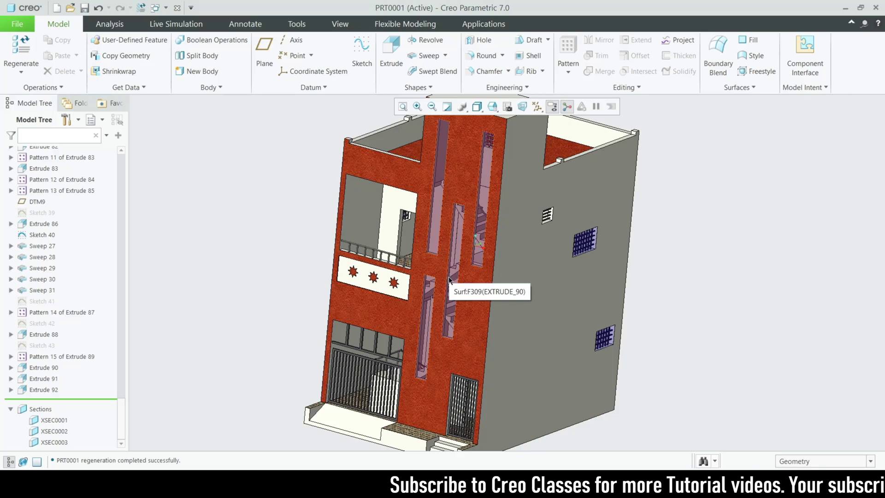
{"action": "scroll", "coordinate": [450, 278], "scroll_direction": "down", "scroll_amount": 2}
{"action": "scroll", "coordinate": [496, 283], "scroll_direction": "down", "scroll_amount": 1}
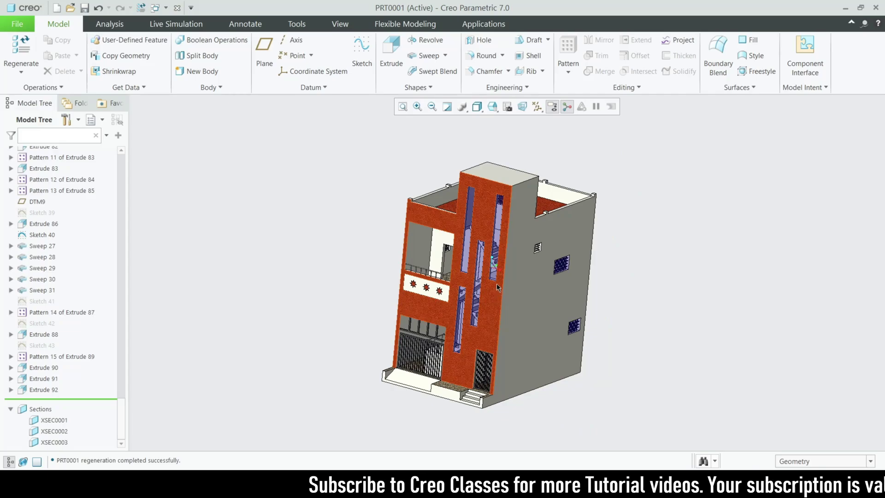
{"action": "mouse_move", "coordinate": [497, 283]}
{"action": "middle_mouse_down"}
{"action": "mouse_move", "coordinate": [477, 316]}
{"action": "mouse_move", "coordinate": [494, 309]}
{"action": "middle_mouse_up"}
{"action": "scroll", "coordinate": [477, 315], "scroll_direction": "up", "scroll_amount": 3}
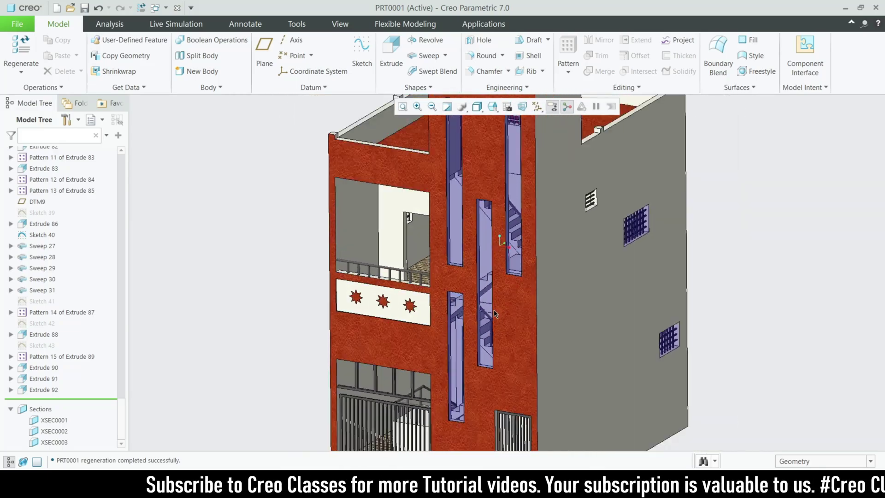
{"action": "scroll", "coordinate": [494, 310], "scroll_direction": "down", "scroll_amount": 2}
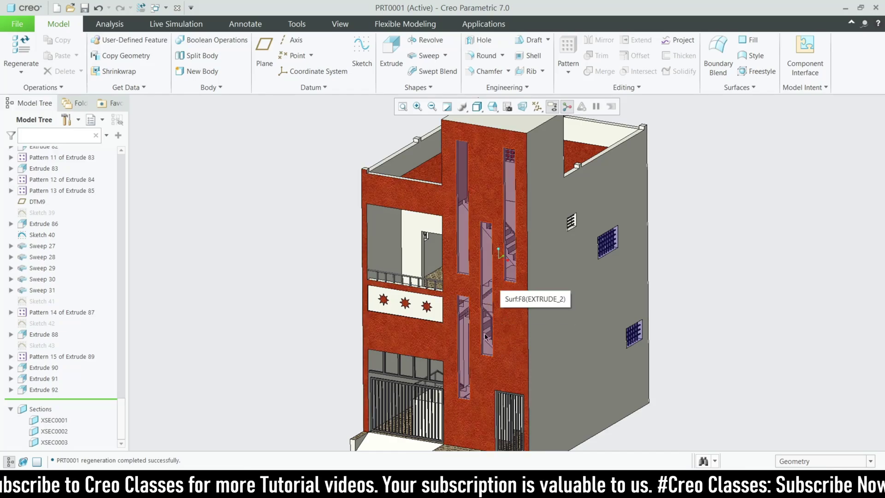
{"action": "scroll", "coordinate": [503, 298], "scroll_direction": "up", "scroll_amount": 3}
{"action": "middle_click_drag", "start_coordinate": [503, 298], "coordinate": [532, 340]}
{"action": "scroll", "coordinate": [532, 339], "scroll_direction": "down", "scroll_amount": 3}
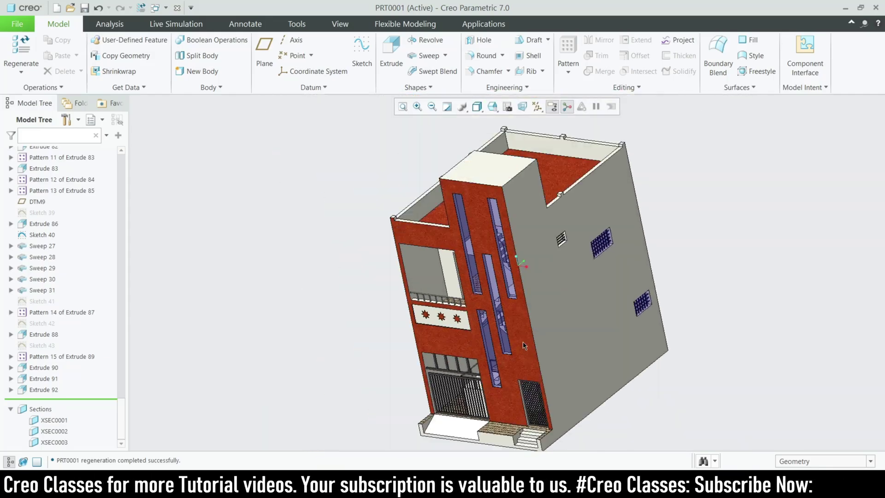
{"action": "scroll", "coordinate": [524, 341], "scroll_direction": "up", "scroll_amount": 4}
{"action": "middle_click_drag", "start_coordinate": [499, 281], "coordinate": [496, 288]}
{"action": "scroll", "coordinate": [495, 288], "scroll_direction": "down", "scroll_amount": 3}
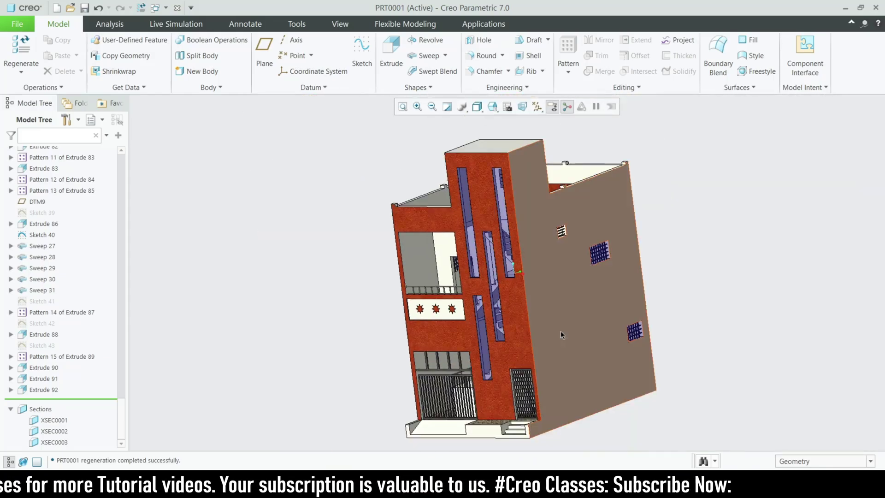
{"action": "mouse_move", "coordinate": [561, 331]}
{"action": "middle_mouse_down"}
{"action": "mouse_move", "coordinate": [615, 341]}
{"action": "mouse_move", "coordinate": [654, 294]}
{"action": "mouse_move", "coordinate": [656, 320]}
{"action": "mouse_move", "coordinate": [636, 336]}
{"action": "mouse_move", "coordinate": [608, 338]}
{"action": "mouse_move", "coordinate": [634, 332]}
{"action": "mouse_move", "coordinate": [611, 304]}
{"action": "middle_mouse_up"}
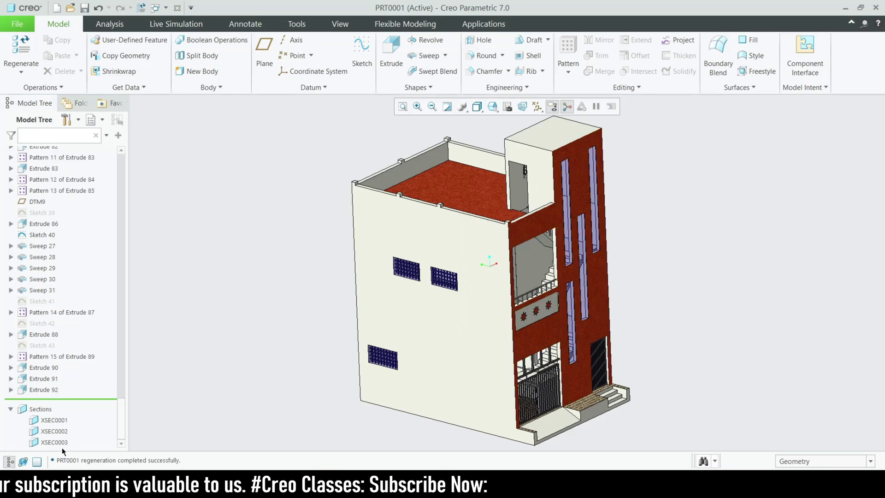
Activate section XSEC0003 and orbit to face the exposed staircase.
{"action": "left_click", "coordinate": [82, 357]}
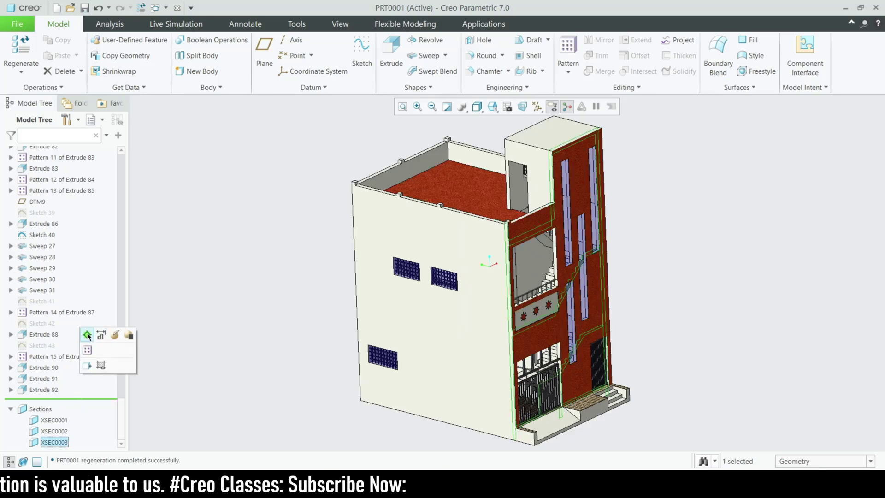
{"action": "left_click", "coordinate": [88, 336]}
{"action": "mouse_move", "coordinate": [275, 302]}
{"action": "middle_mouse_down"}
{"action": "mouse_move", "coordinate": [509, 378]}
{"action": "mouse_move", "coordinate": [490, 393]}
{"action": "middle_mouse_up"}
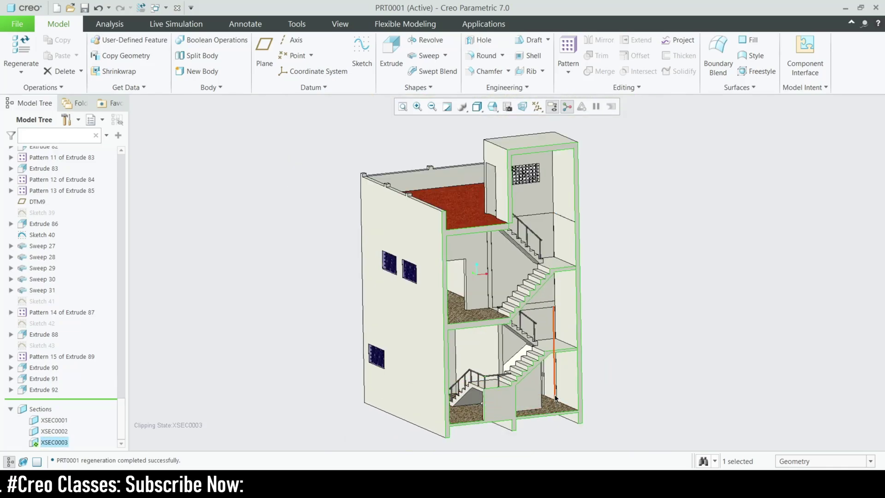
{"action": "scroll", "coordinate": [483, 380], "scroll_direction": "down", "scroll_amount": 3}
{"action": "scroll", "coordinate": [425, 390], "scroll_direction": "up", "scroll_amount": 3}
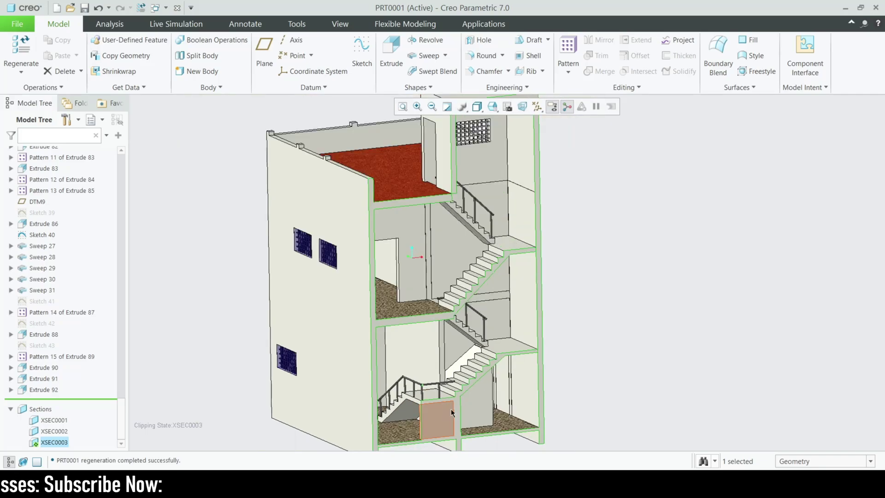
{"action": "mouse_move", "coordinate": [452, 408]}
{"action": "middle_mouse_down"}
{"action": "mouse_move", "coordinate": [445, 395]}
{"action": "mouse_move", "coordinate": [502, 304]}
{"action": "mouse_move", "coordinate": [522, 241]}
{"action": "middle_mouse_up"}
{"action": "scroll", "coordinate": [346, 429], "scroll_direction": "down", "scroll_amount": 3}
{"action": "scroll", "coordinate": [444, 383], "scroll_direction": "up", "scroll_amount": 3}
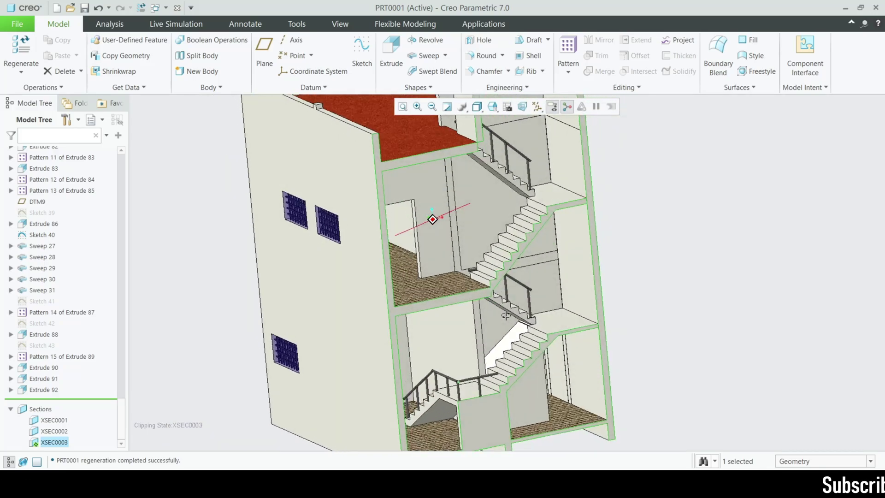
{"action": "scroll", "coordinate": [523, 241], "scroll_direction": "down", "scroll_amount": 3}
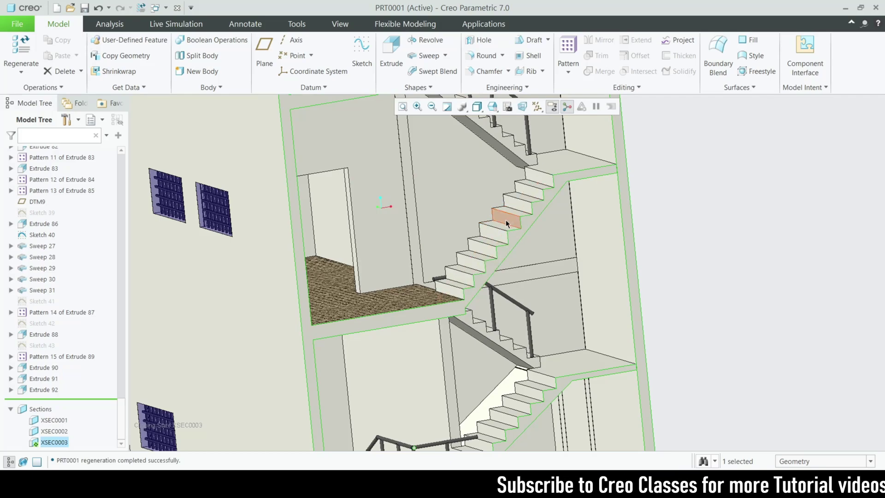
{"action": "scroll", "coordinate": [512, 336], "scroll_direction": "down", "scroll_amount": 3}
{"action": "middle_click_drag", "start_coordinate": [513, 337], "coordinate": [415, 291]}
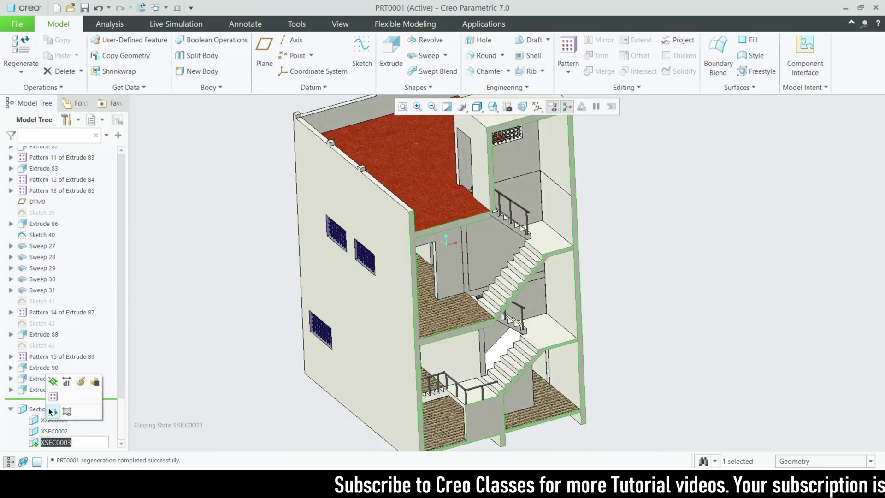
Deactivate XSEC0003 and orbit the whole house to a front view.
{"action": "left_click", "coordinate": [53, 382]}
{"action": "middle_click_drag", "start_coordinate": [213, 346], "coordinate": [429, 290]}
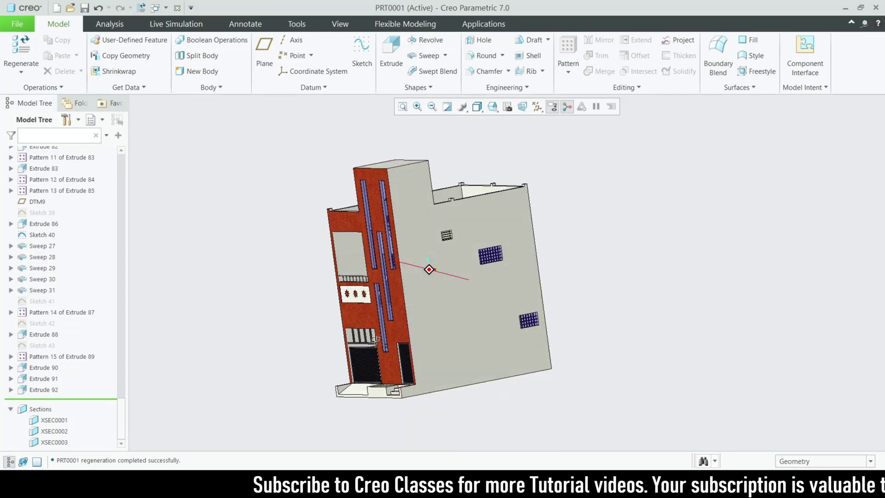
{"action": "scroll", "coordinate": [435, 340], "scroll_direction": "up", "scroll_amount": 2}
{"action": "scroll", "coordinate": [494, 354], "scroll_direction": "up", "scroll_amount": 2}
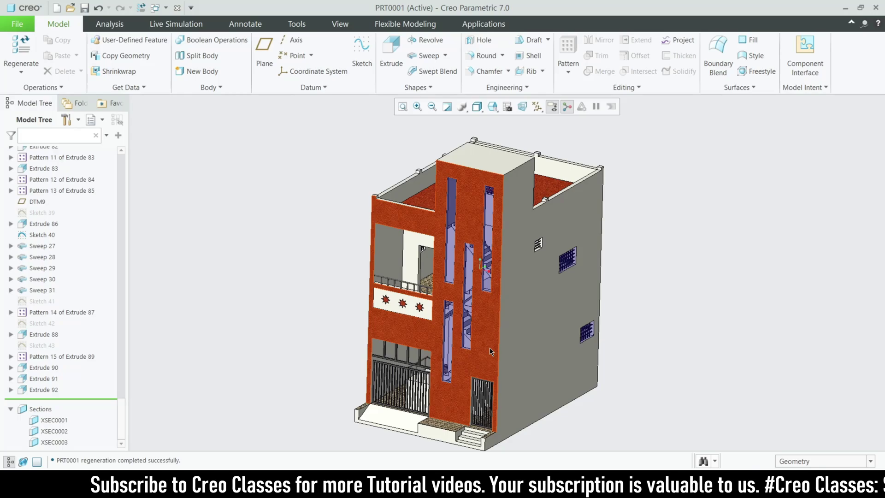
{"action": "mouse_move", "coordinate": [555, 369]}
{"action": "middle_mouse_down"}
{"action": "mouse_move", "coordinate": [454, 255]}
{"action": "mouse_move", "coordinate": [508, 265]}
{"action": "middle_mouse_up"}
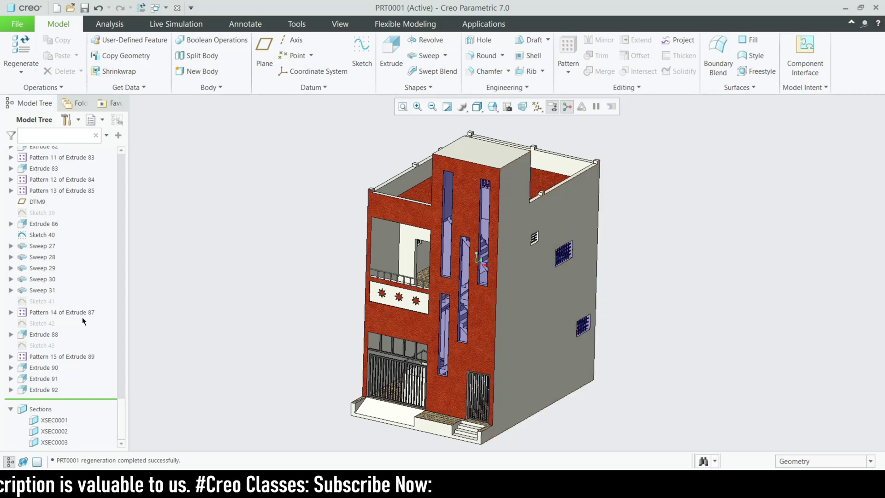
{"action": "scroll", "coordinate": [72, 311], "scroll_direction": "up", "scroll_amount": 5}
{"action": "scroll", "coordinate": [67, 308], "scroll_direction": "up", "scroll_amount": 5}
{"action": "scroll", "coordinate": [68, 308], "scroll_direction": "up", "scroll_amount": 5}
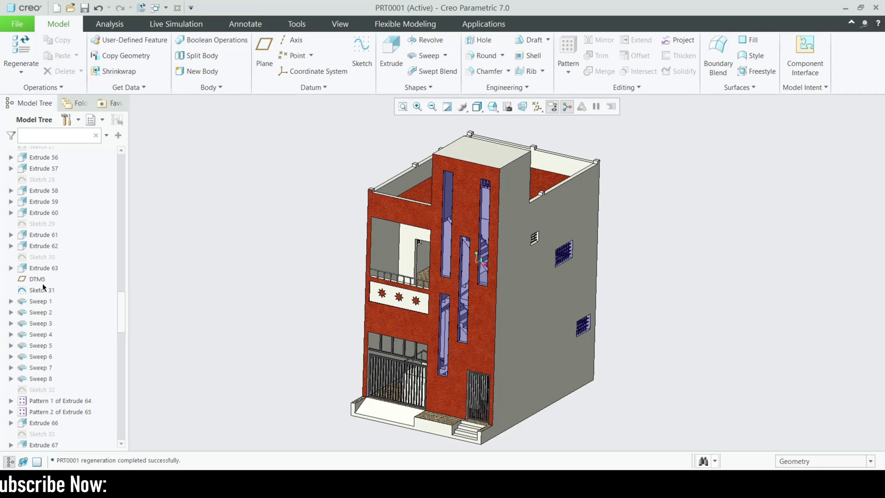
{"action": "scroll", "coordinate": [43, 286], "scroll_direction": "up", "scroll_amount": 5}
{"action": "scroll", "coordinate": [54, 303], "scroll_direction": "up", "scroll_amount": 5}
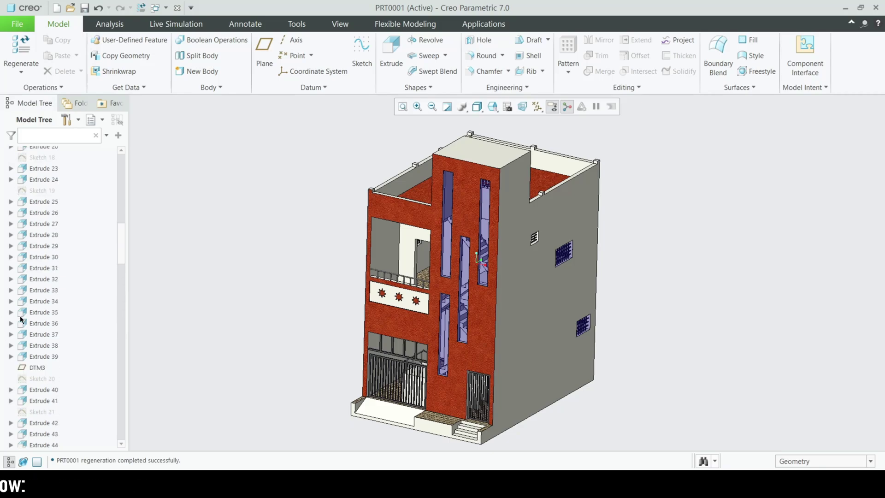
{"action": "scroll", "coordinate": [28, 318], "scroll_direction": "down", "scroll_amount": 5}
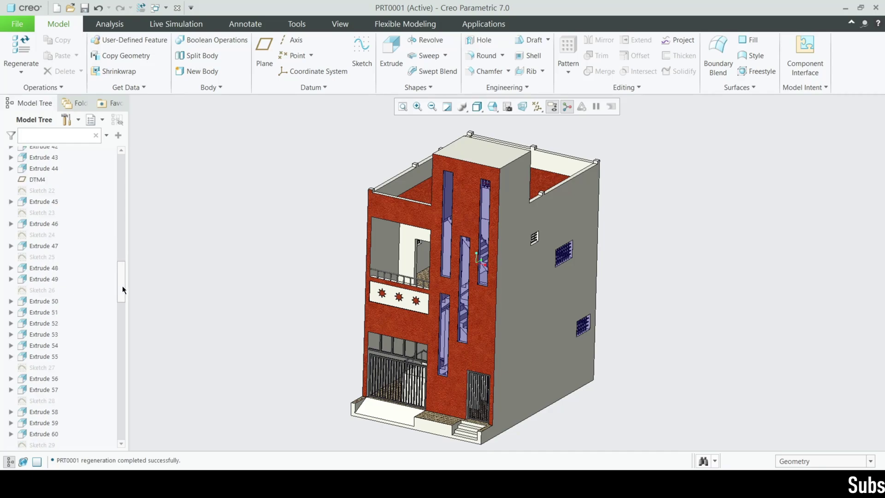
{"action": "left_click_drag", "start_coordinate": [123, 285], "coordinate": [126, 441]}
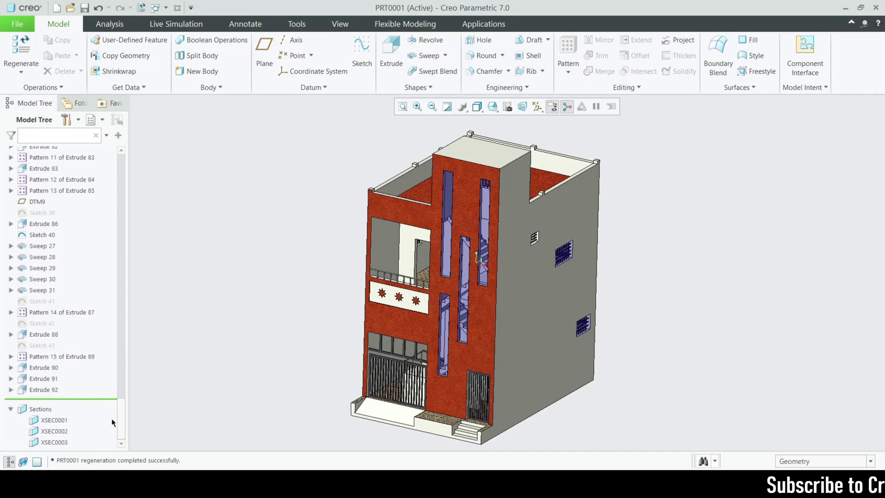
{"action": "scroll", "coordinate": [51, 337], "scroll_direction": "up", "scroll_amount": 3}
{"action": "scroll", "coordinate": [58, 296], "scroll_direction": "up", "scroll_amount": 2}
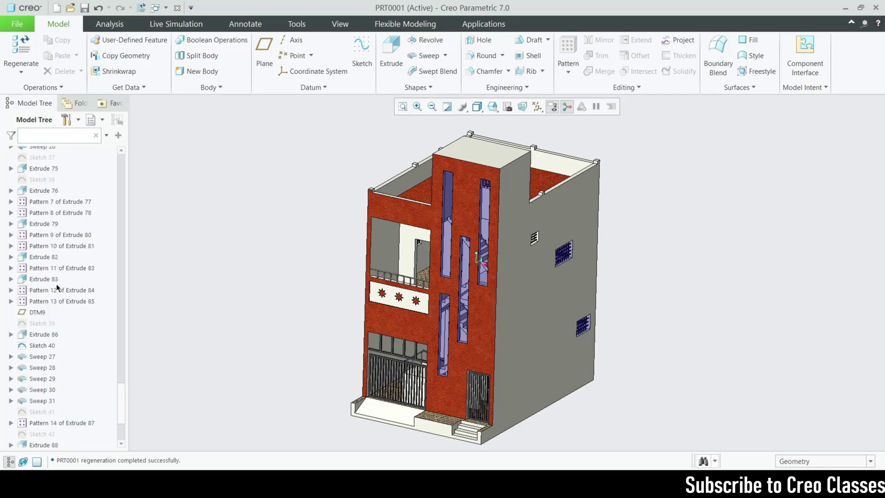